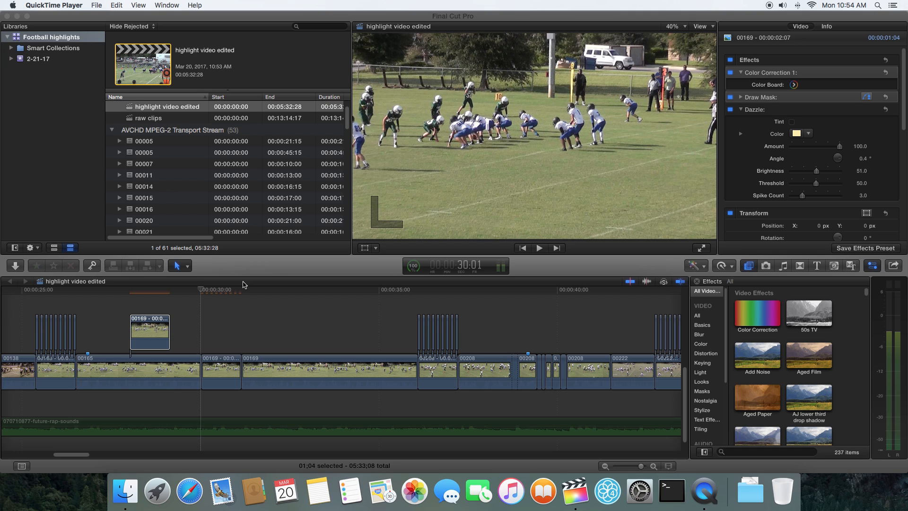
Insert a second 01:04 freeze frame of clip 00169 at 31:05, directly after the existing freeze frame
click(243, 296)
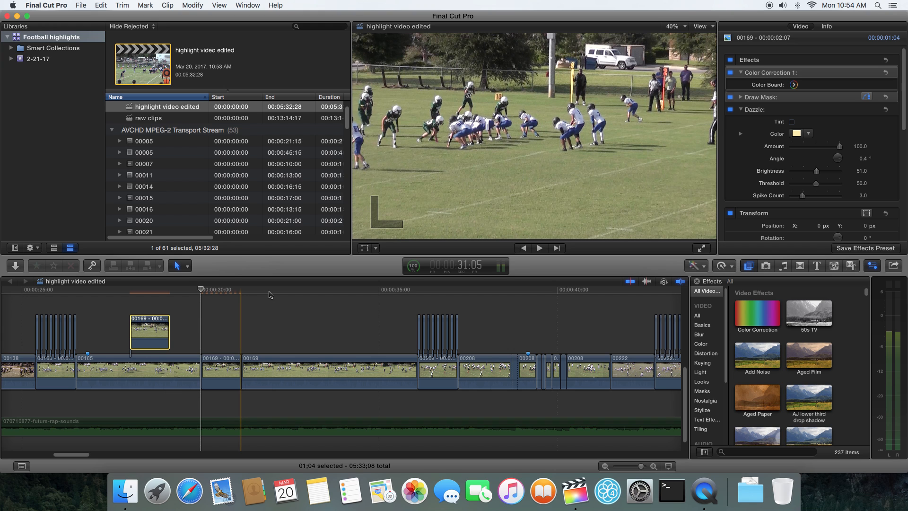
mouse_move(254, 292)
mouse_down()
mouse_move(372, 300)
mouse_move(228, 295)
mouse_move(333, 297)
mouse_move(245, 301)
mouse_up()
key(super+v)
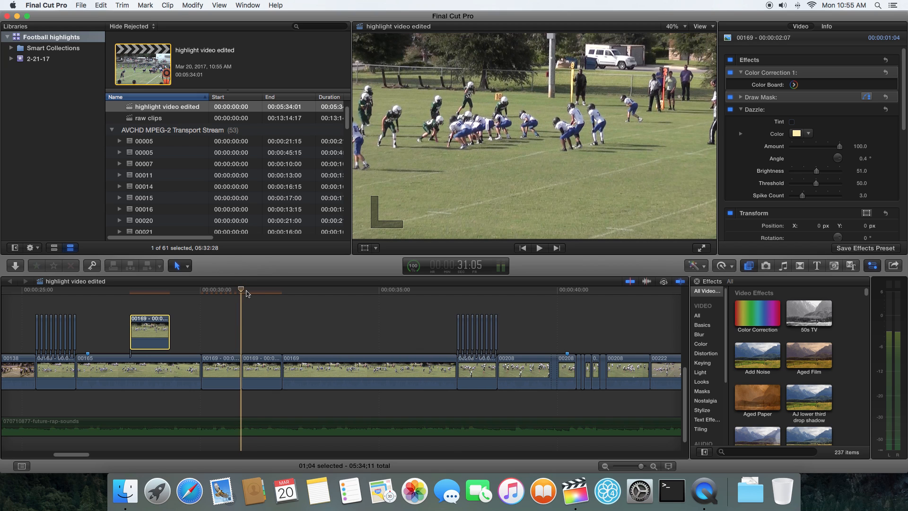
Delete the freeze frame starting at 31:05 from the primary storyline, and undo the deletion
mouse_move(246, 293)
mouse_down()
mouse_move(289, 294)
mouse_move(244, 295)
mouse_up()
key(l)
click(258, 364)
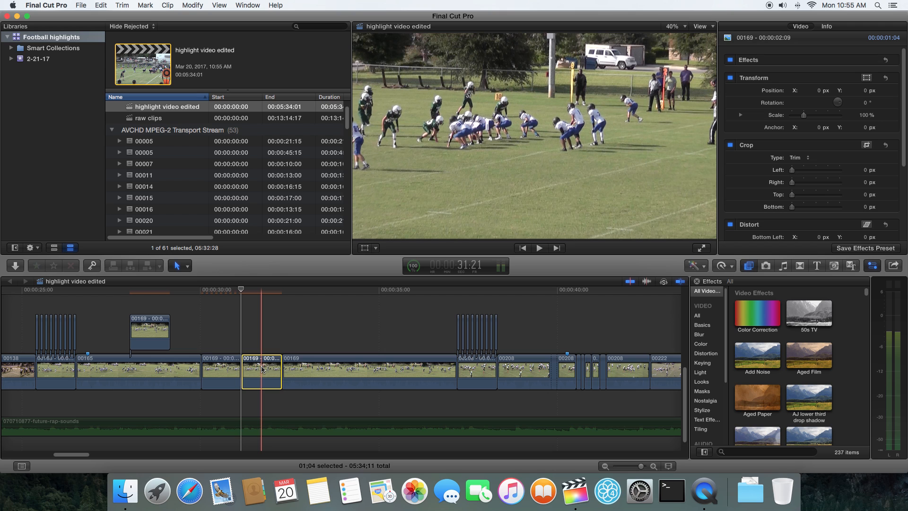
key(Delete)
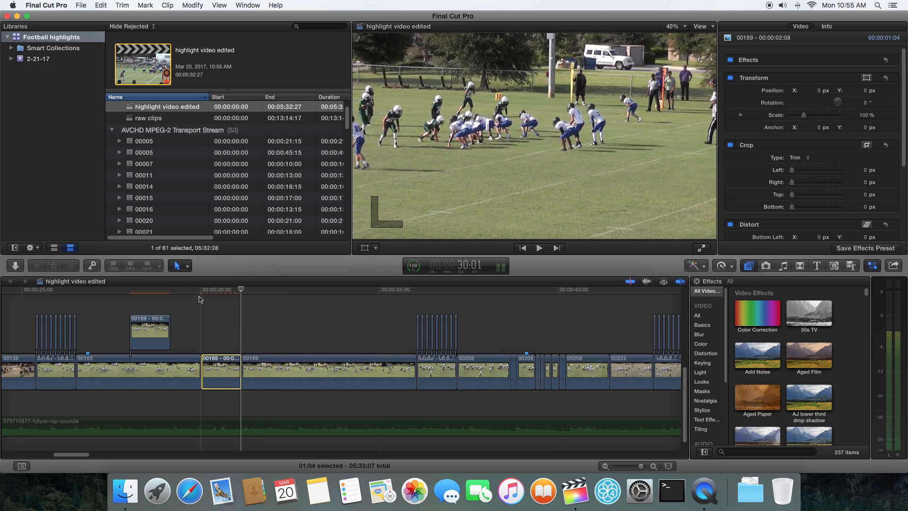
click(198, 293)
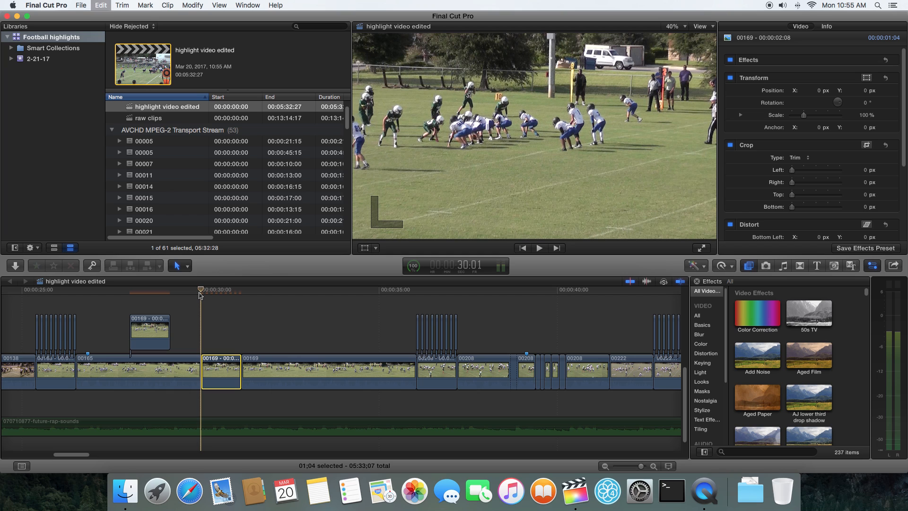
key(super+z)
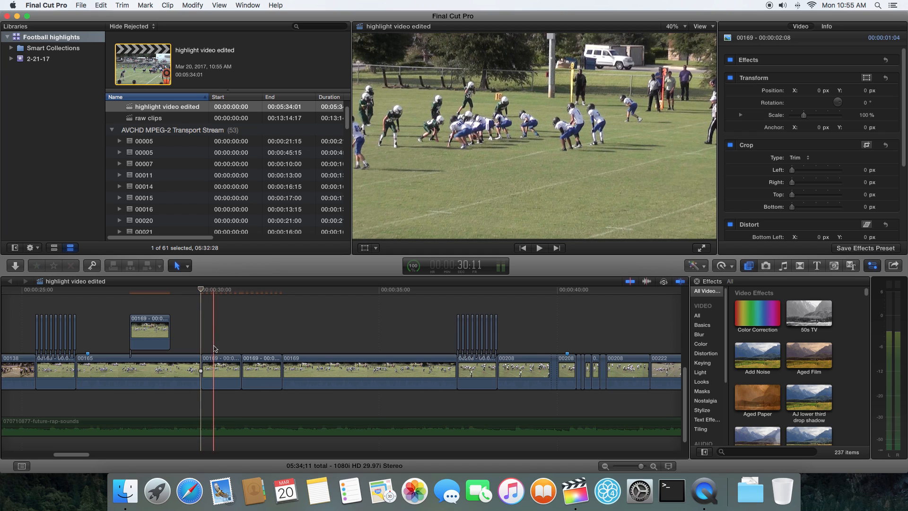
Lift the freeze frame at 30:01 above the primary storyline as a connected clip, and delete it
drag(208, 292, 230, 297)
drag(218, 359, 219, 321)
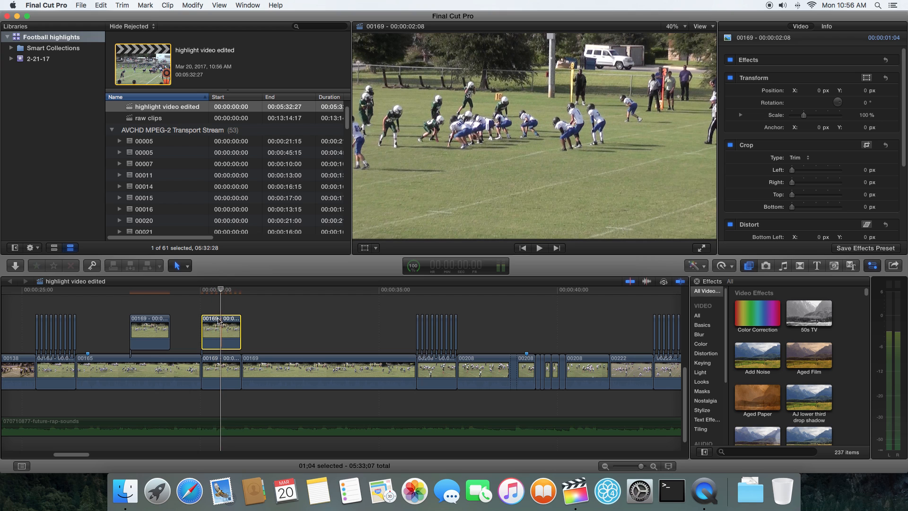
key(Delete)
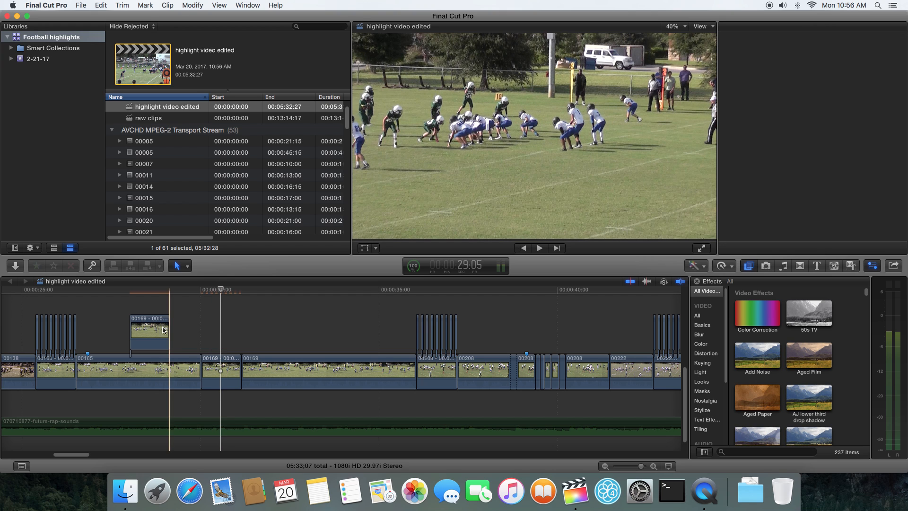
Align the masked connected clip above the freeze frame at 30:01, and disable its Dazzle and Color Correction 1 effects
drag(165, 329, 226, 330)
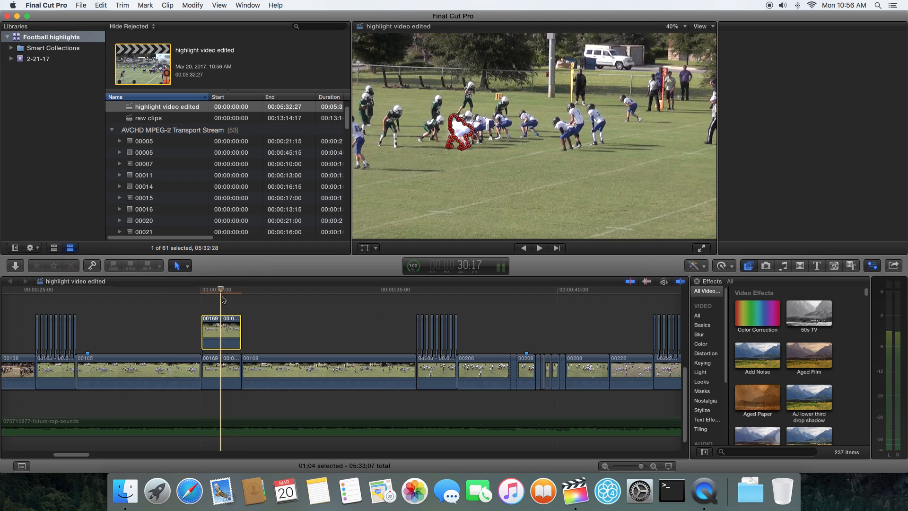
key(super+4)
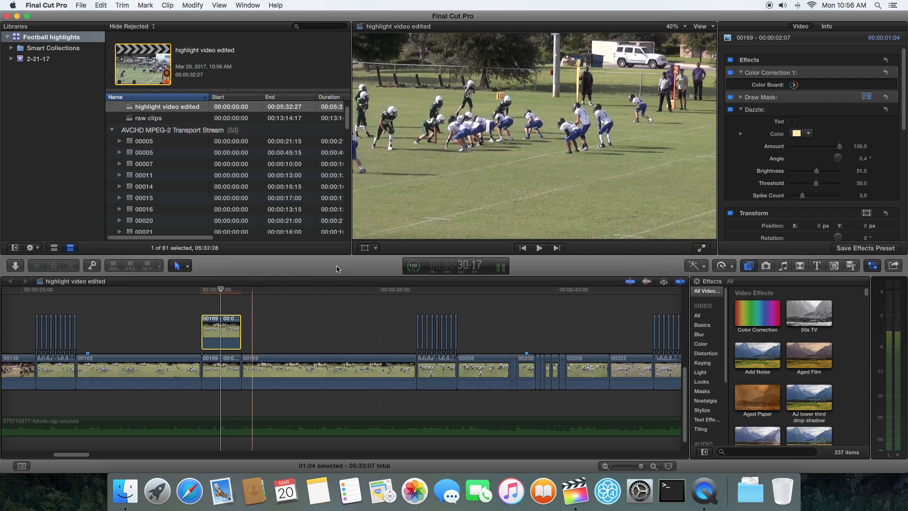
click(730, 109)
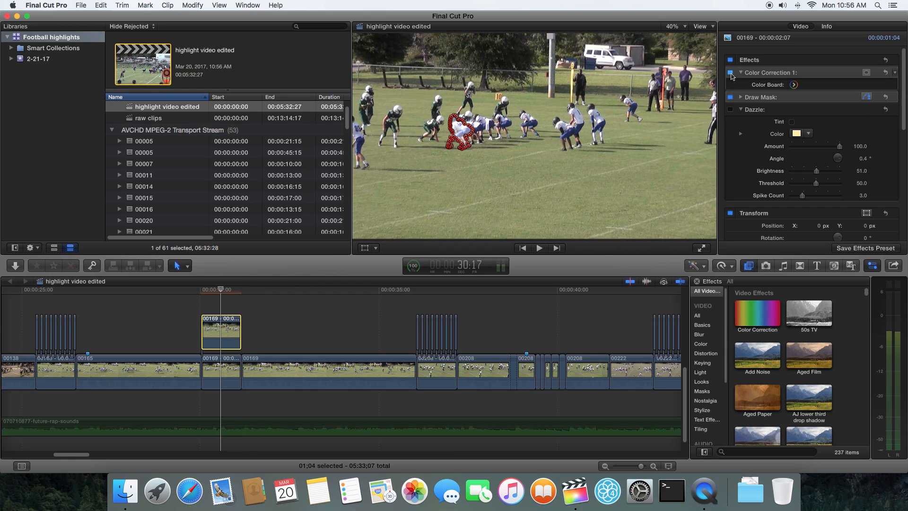
click(730, 73)
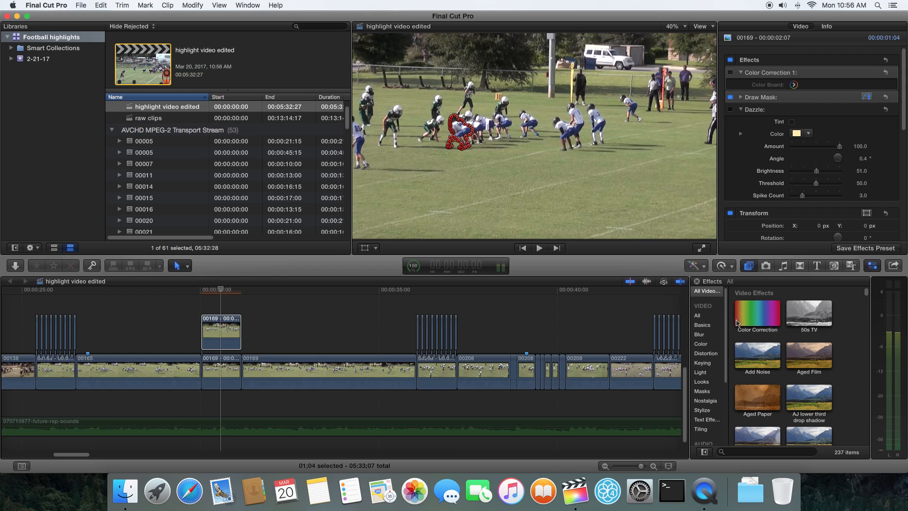
Search the video effects for "draw" and try to apply Draw Mask to the connected clip
click(738, 452)
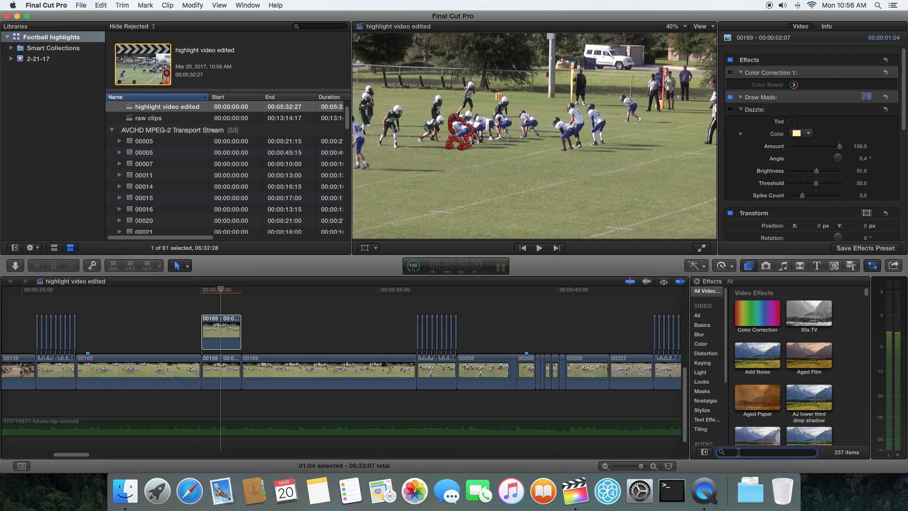
text(draw)
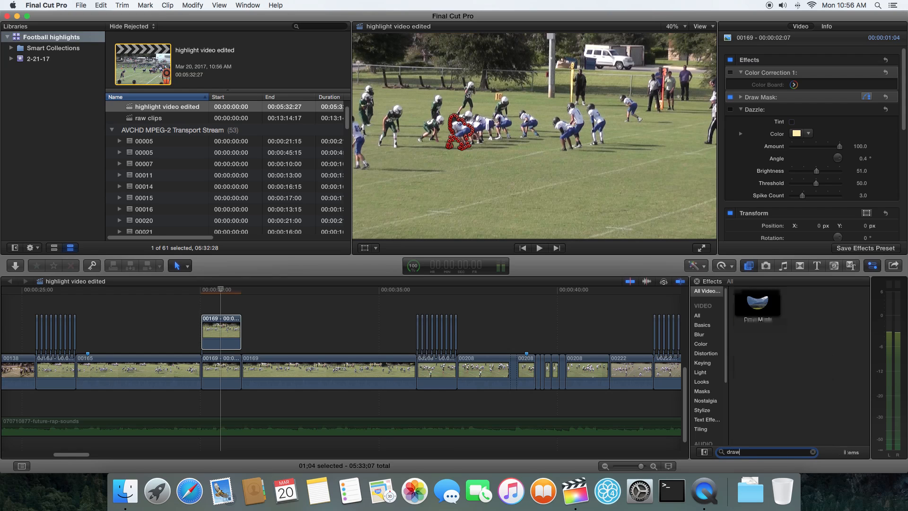
click(748, 311)
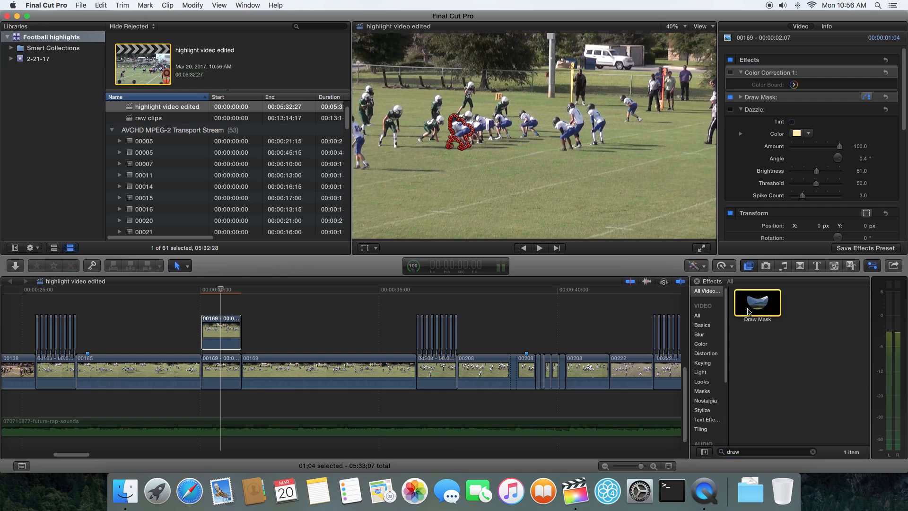
drag(748, 311, 227, 331)
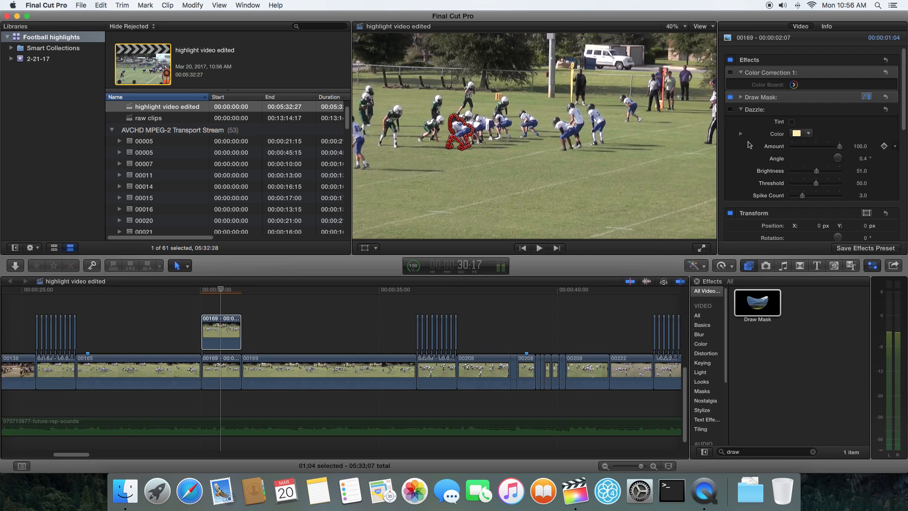
Examine the Draw Mask outline around the crouching player with the viewer at 100%, and set the viewer back to Fit
click(685, 27)
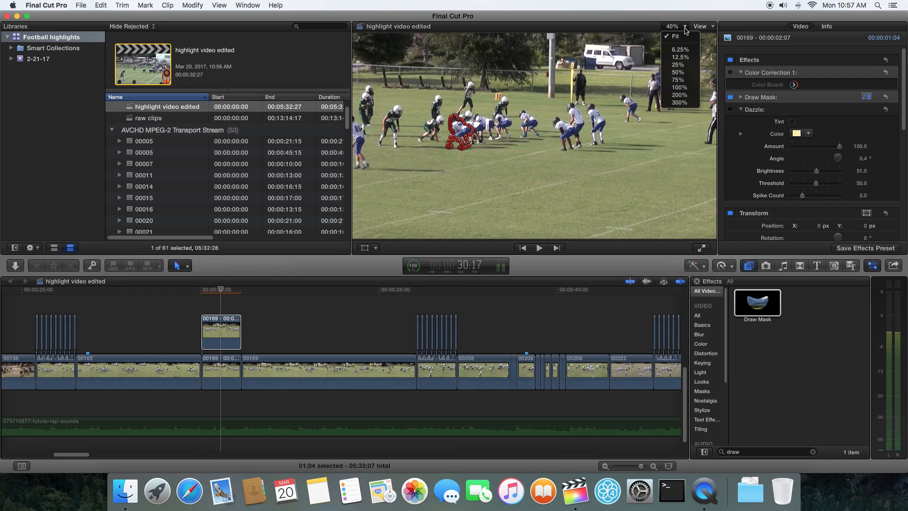
click(679, 88)
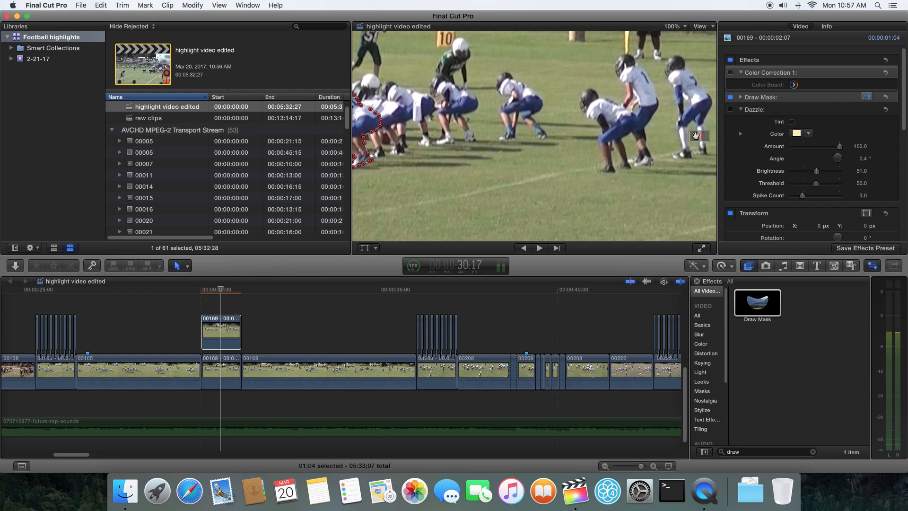
scroll(695, 135, left, 10)
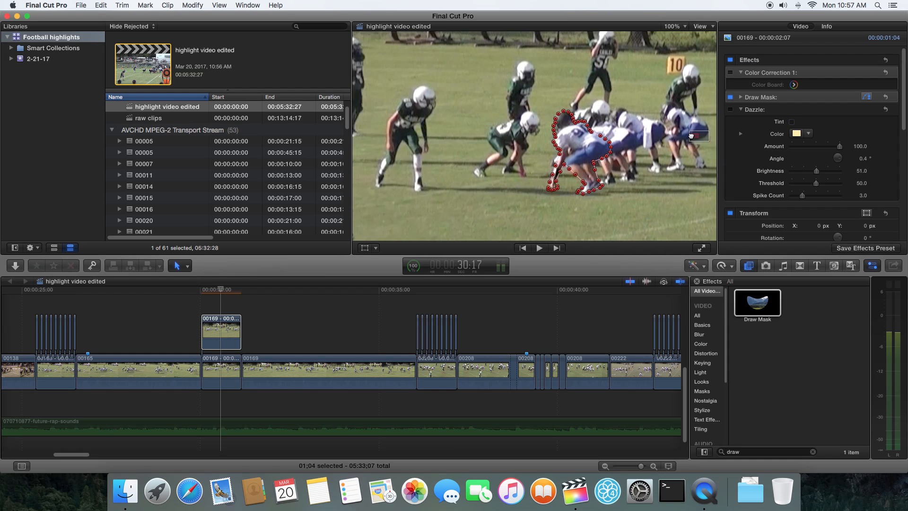
scroll(691, 136, right, 10)
scroll(691, 136, down, 3)
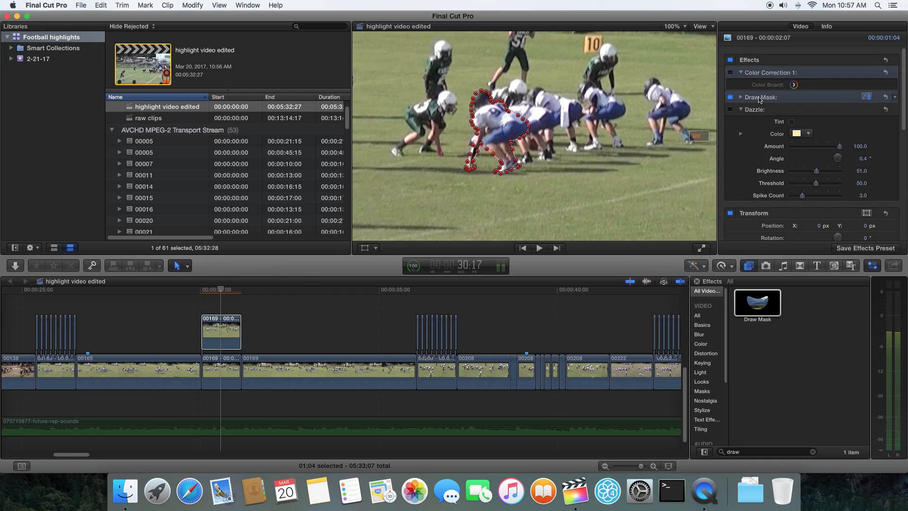
click(750, 120)
click(751, 99)
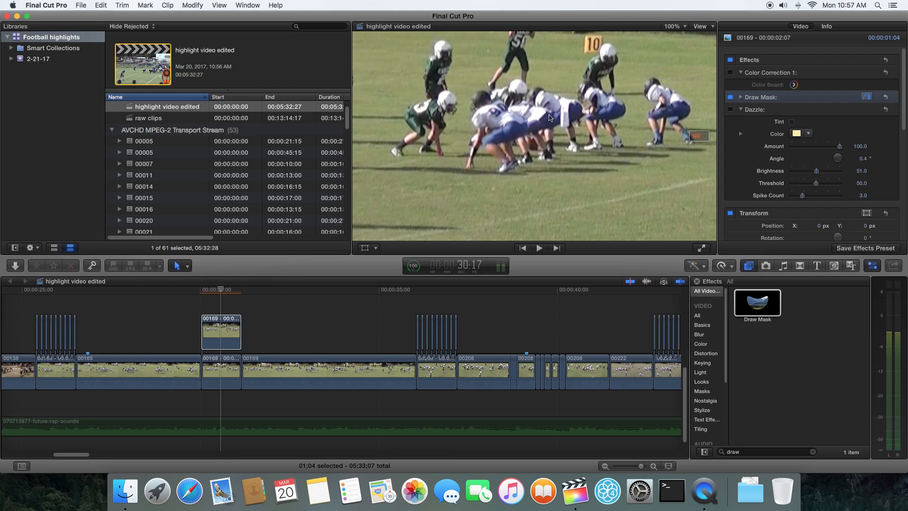
click(231, 331)
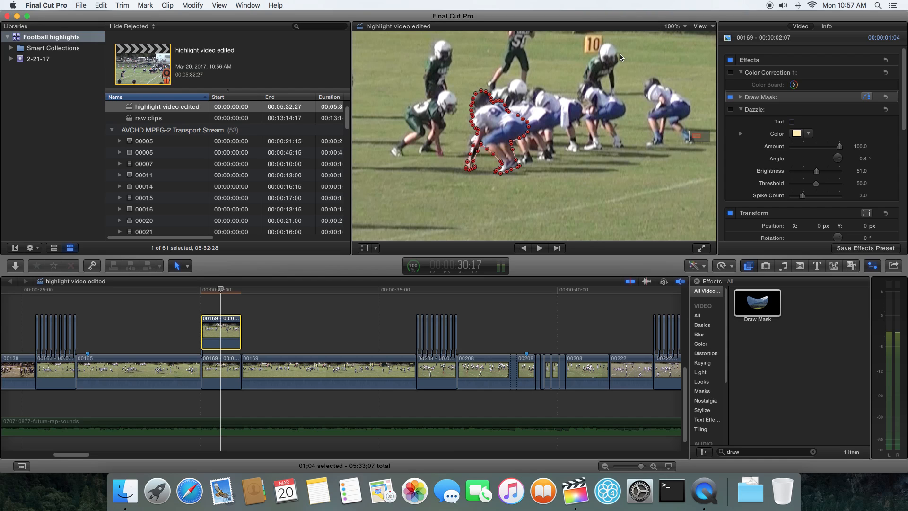
click(669, 28)
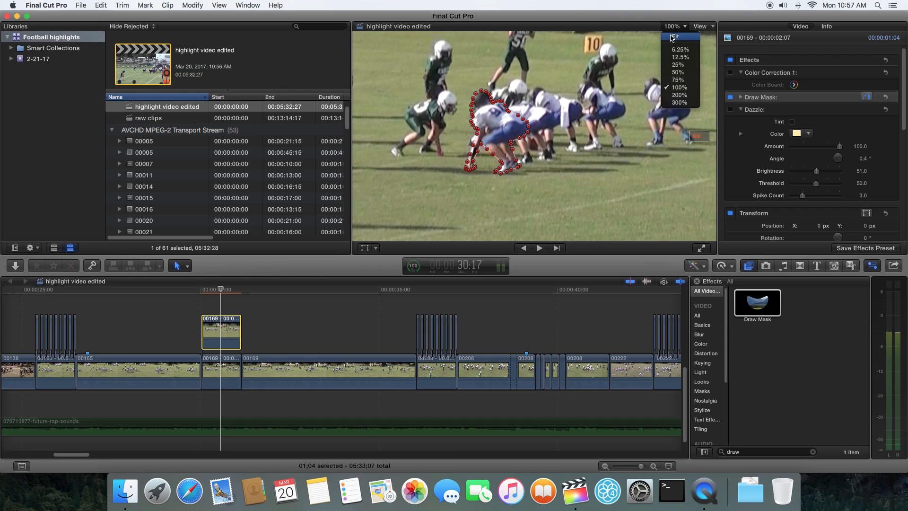
click(671, 35)
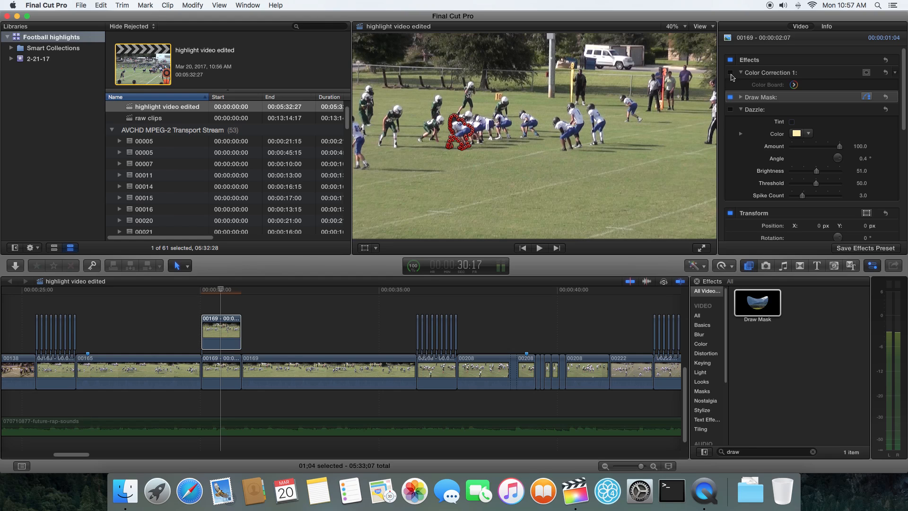
Re-enable the Color Correction 1 effect on the connected clip
click(731, 74)
click(762, 74)
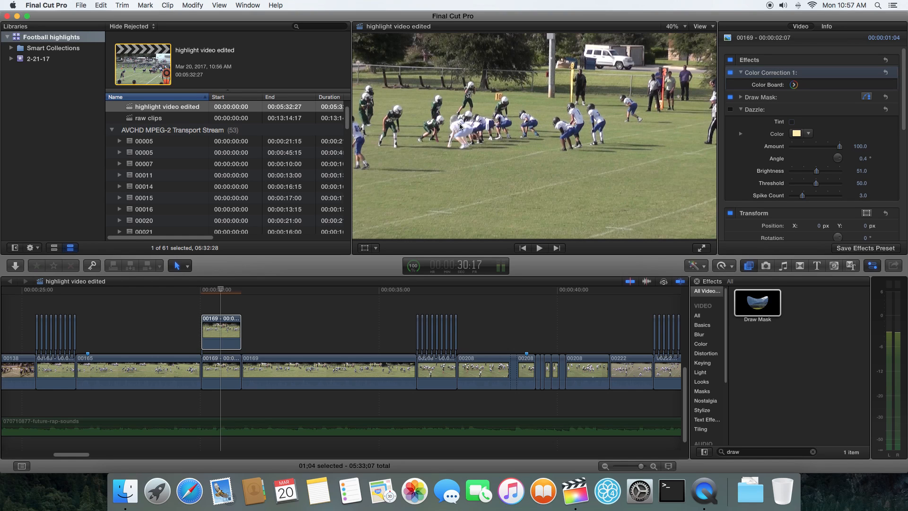
Try a global exposure of 63% in the Color Board for Color Correction 1, and undo it
click(793, 85)
click(854, 48)
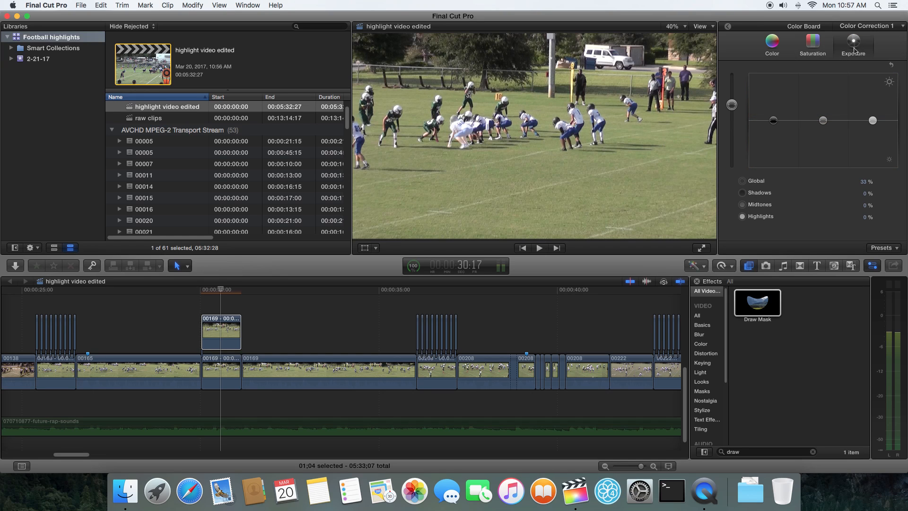
mouse_move(732, 104)
mouse_down()
mouse_move(731, 96)
mouse_move(732, 118)
mouse_move(732, 93)
mouse_up()
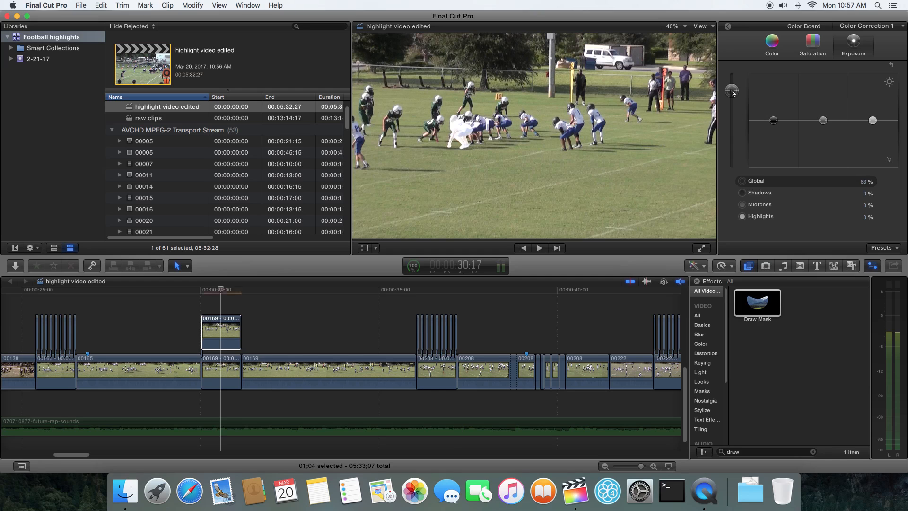
key(super+z)
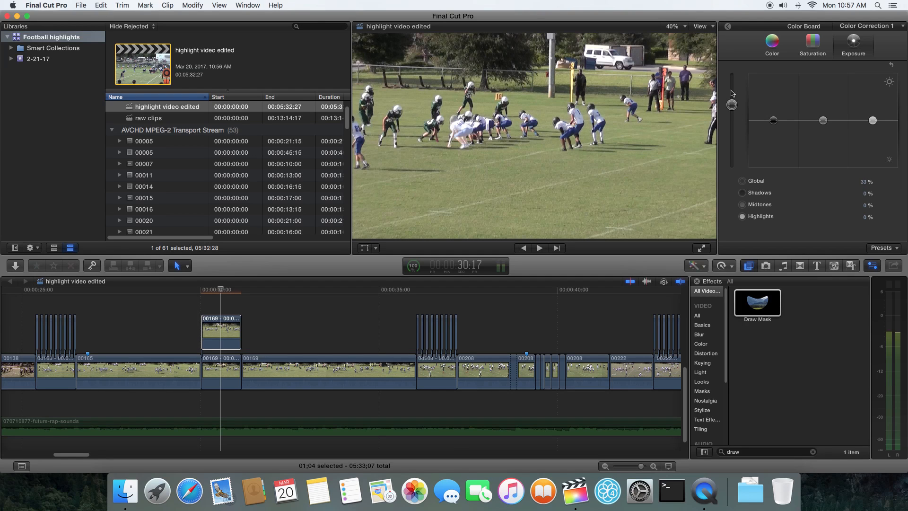
Play the timeline from about 29:15 to review the brightened player, and close the Color Board
click(183, 291)
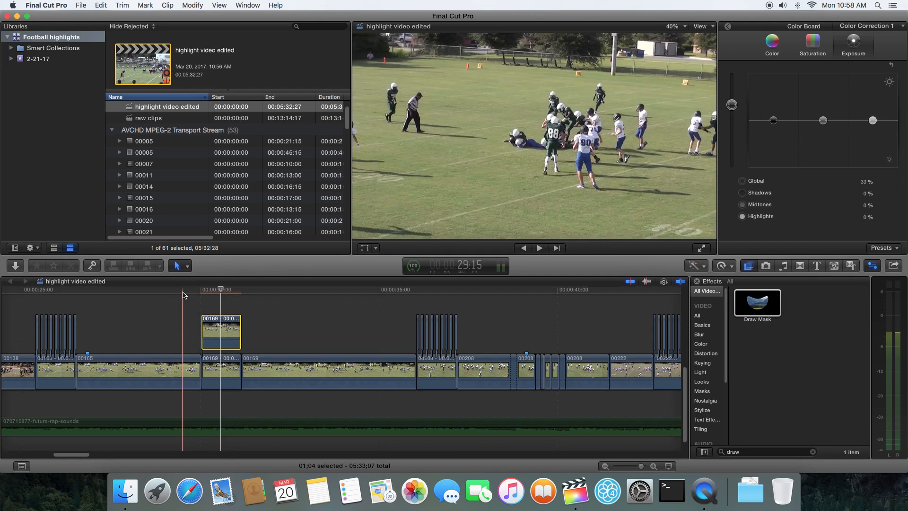
key(space)
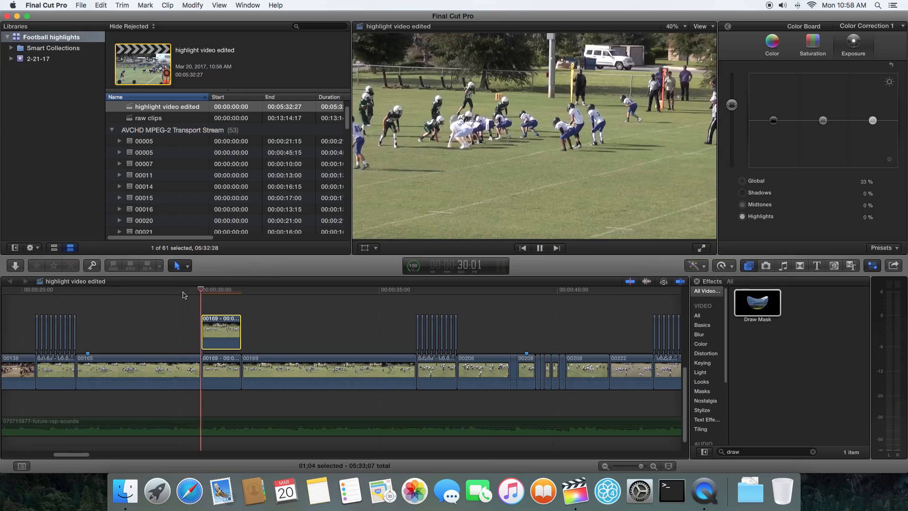
click(184, 295)
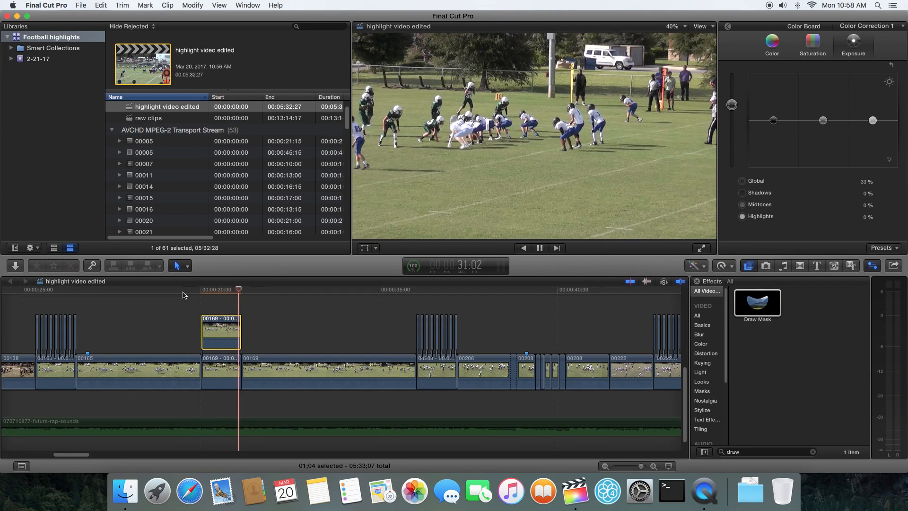
key(space)
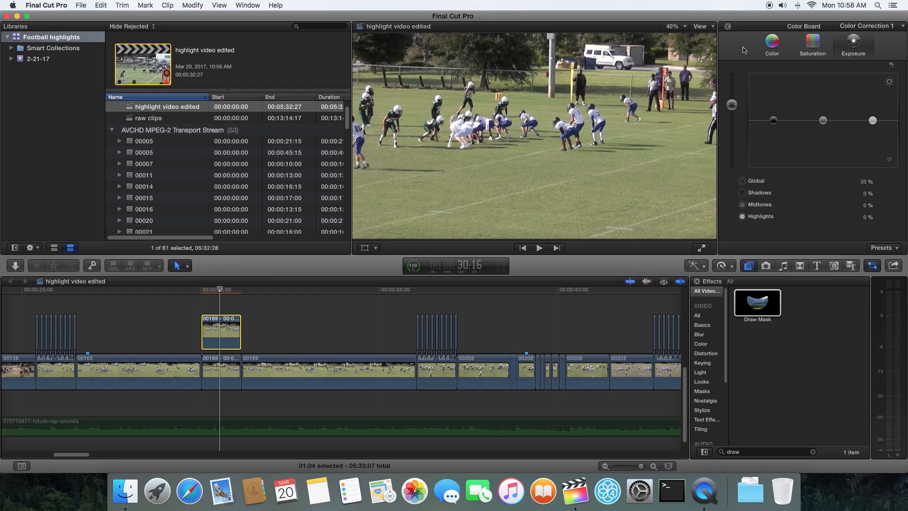
click(728, 27)
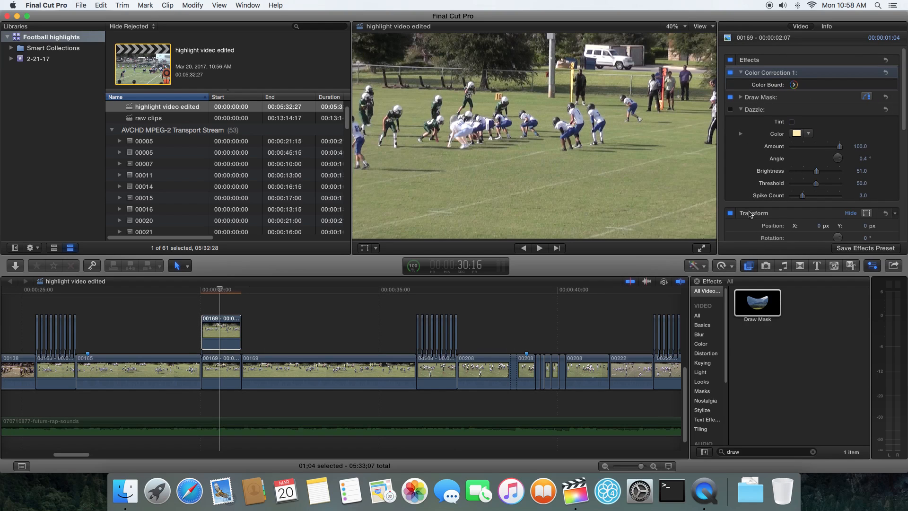
Locate the Dazzle effect by searching the video effects for "daz"
click(812, 452)
key(BackSpace)
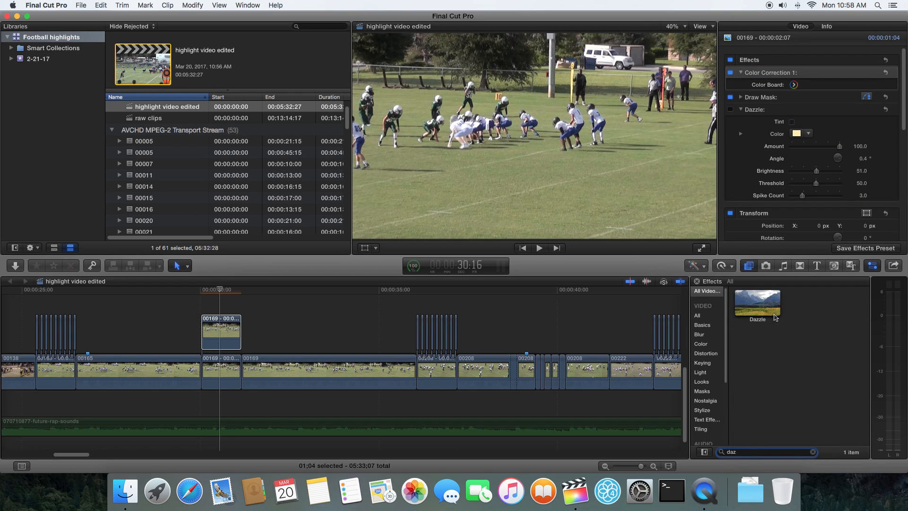
drag(763, 306, 712, 317)
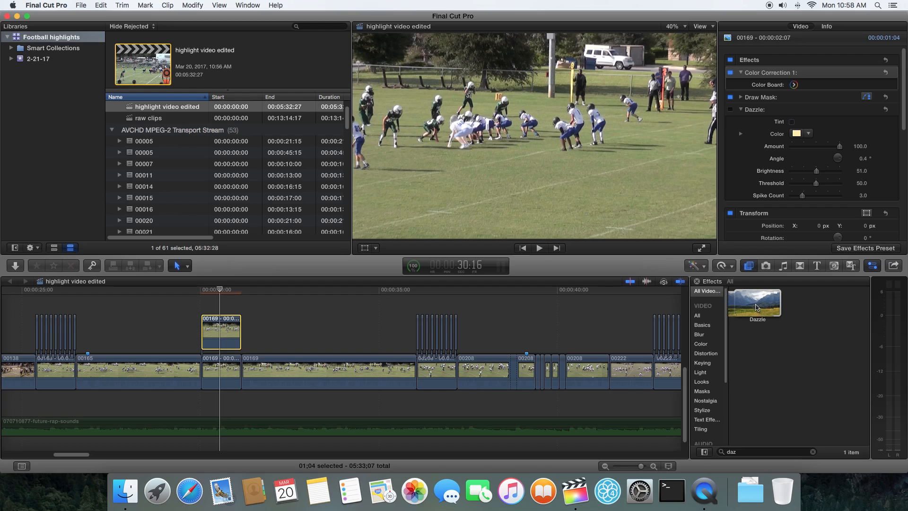
Enable the Dazzle effect on the connected clip and play the timeline from about 29:11, 29:15 and 28:17 to review the highlight
click(756, 308)
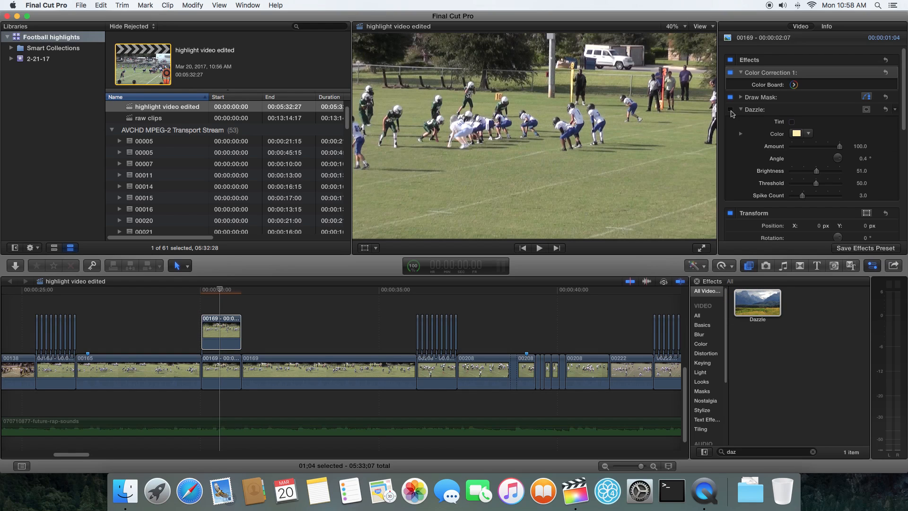
click(730, 111)
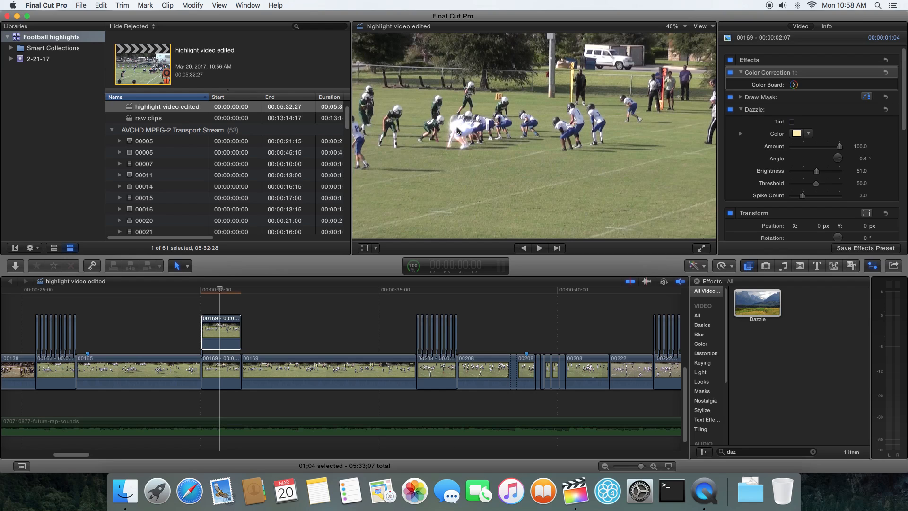
click(177, 289)
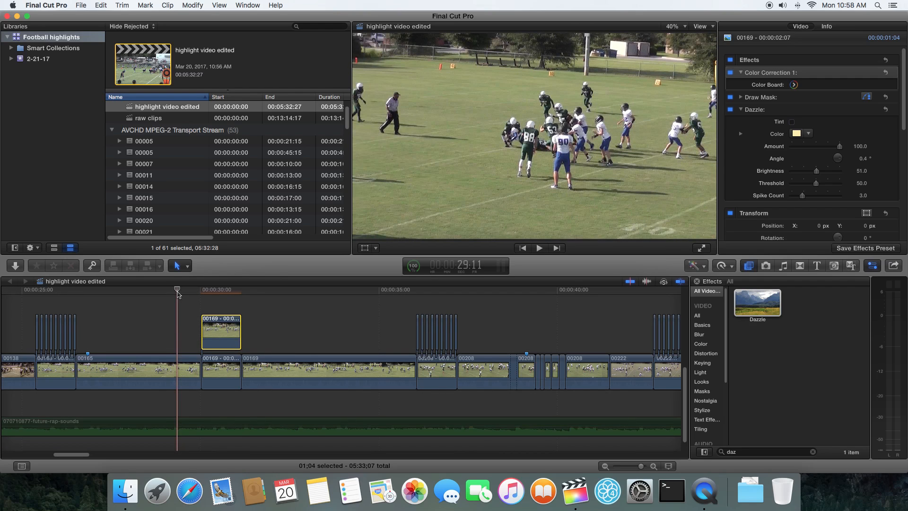
key(space)
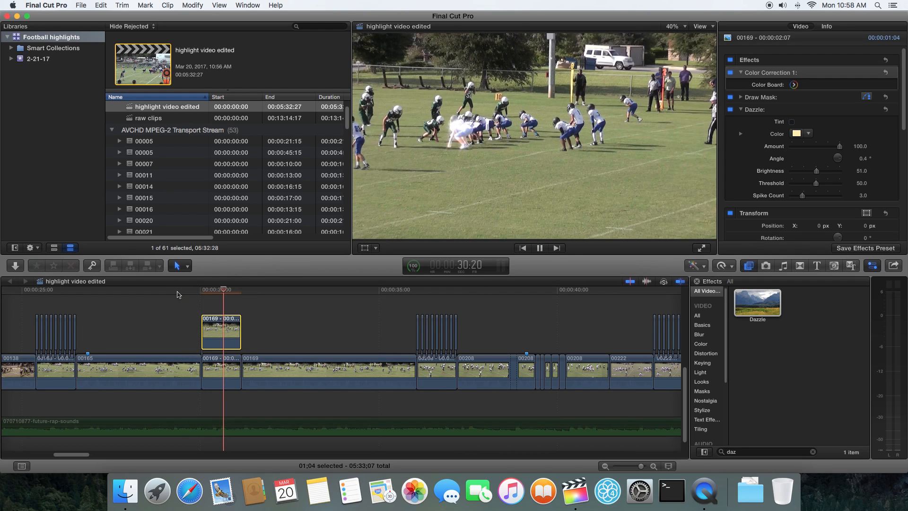
click(183, 290)
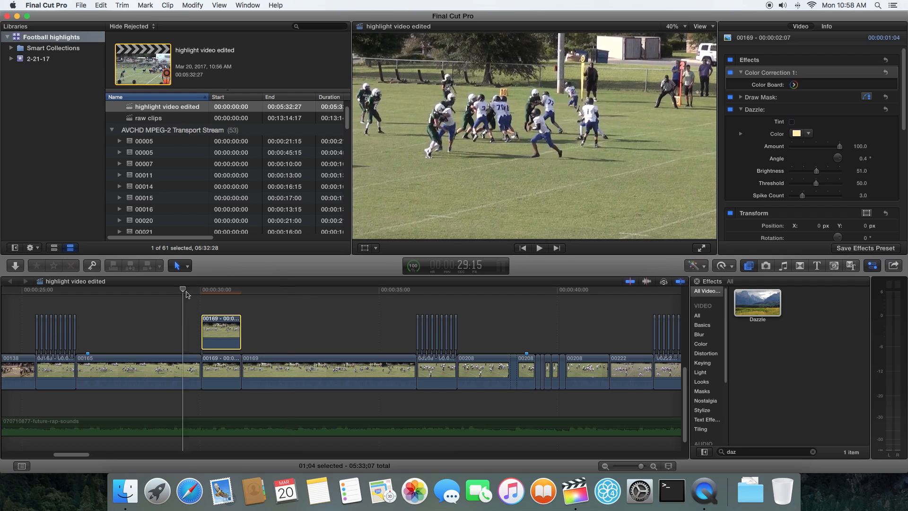
key(space)
click(149, 290)
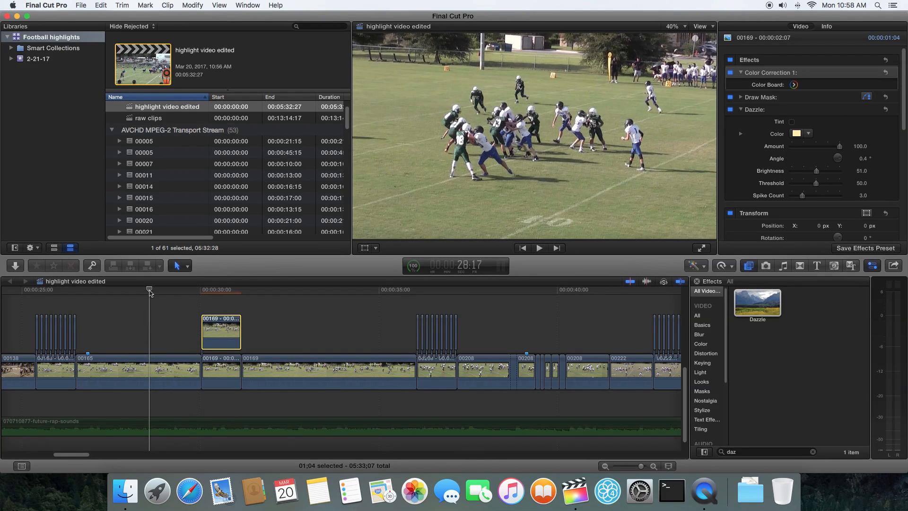
key(space)
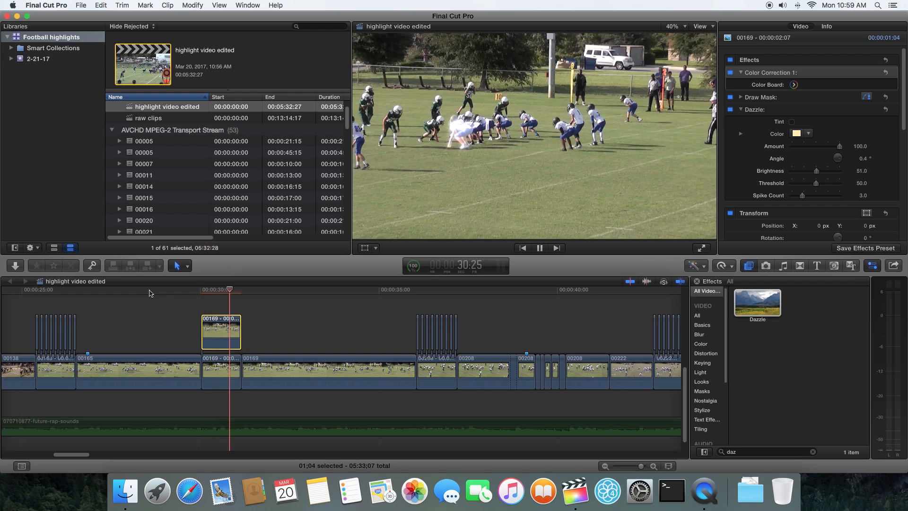
key(space)
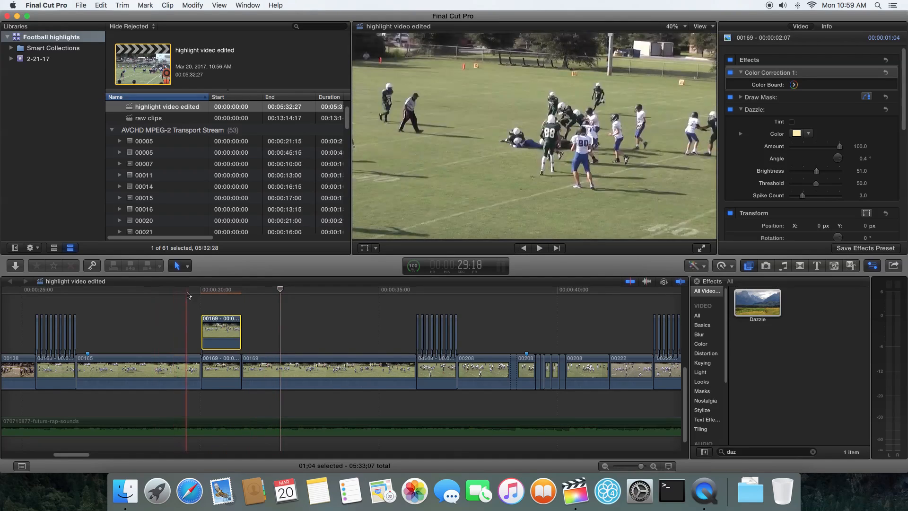
Blade the connected highlight clip at 30:03 and 30:05 to cut two-frame segments from its start
click(200, 295)
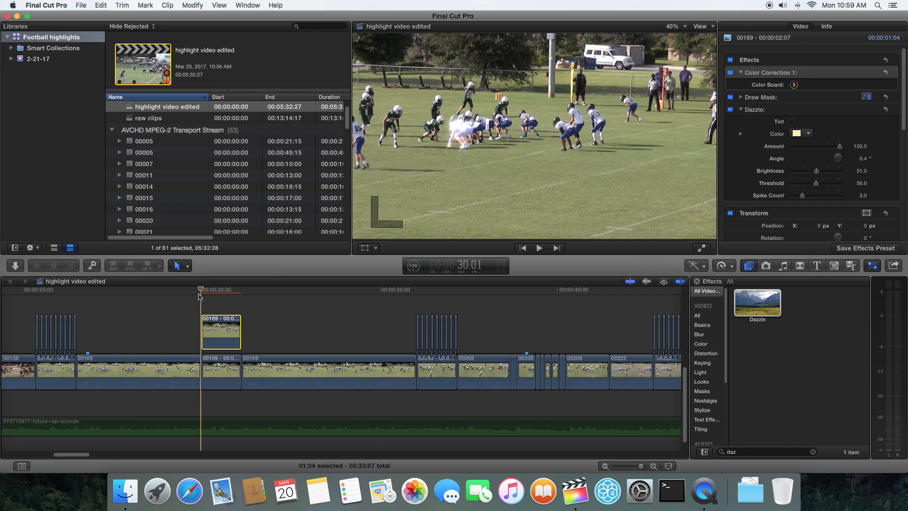
click(654, 466)
click(654, 466)
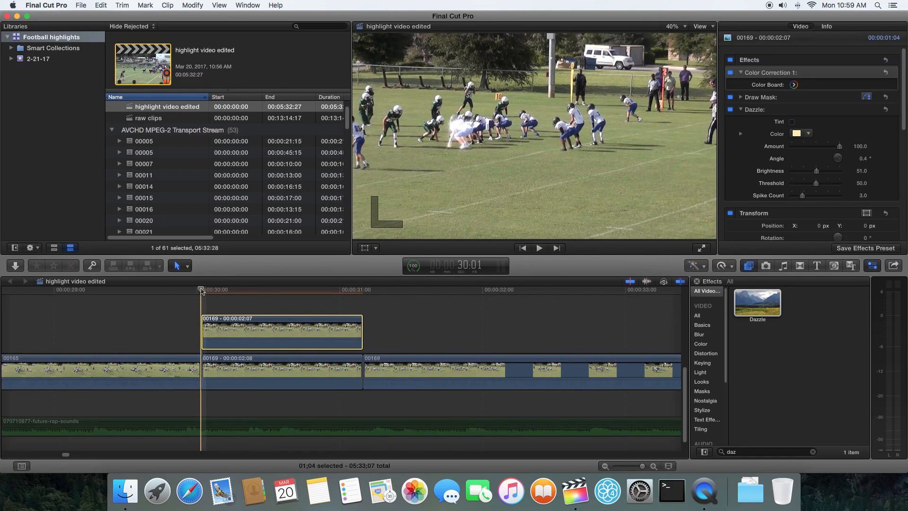
key(Right)
key(Right)
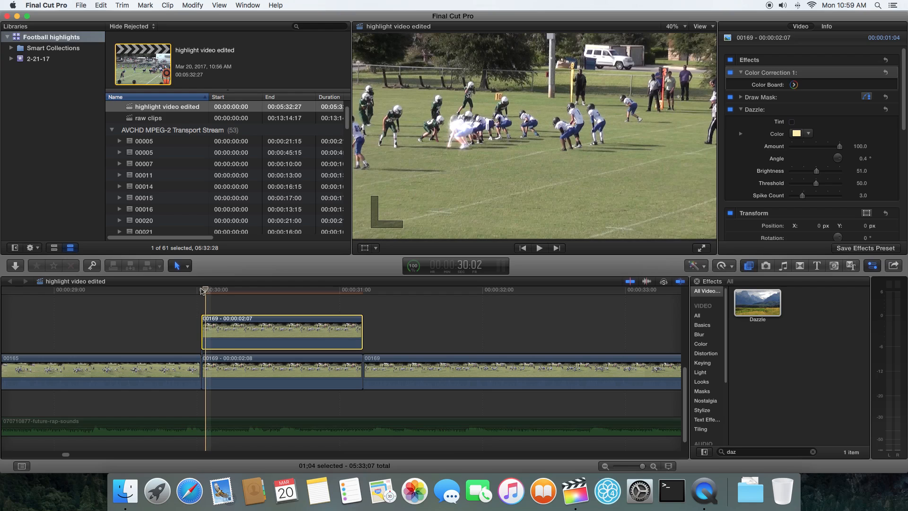
key(b)
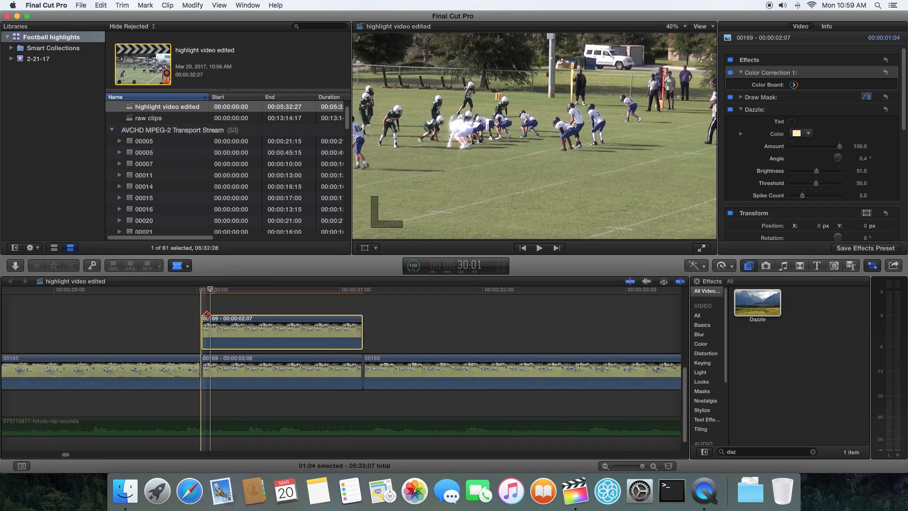
click(211, 326)
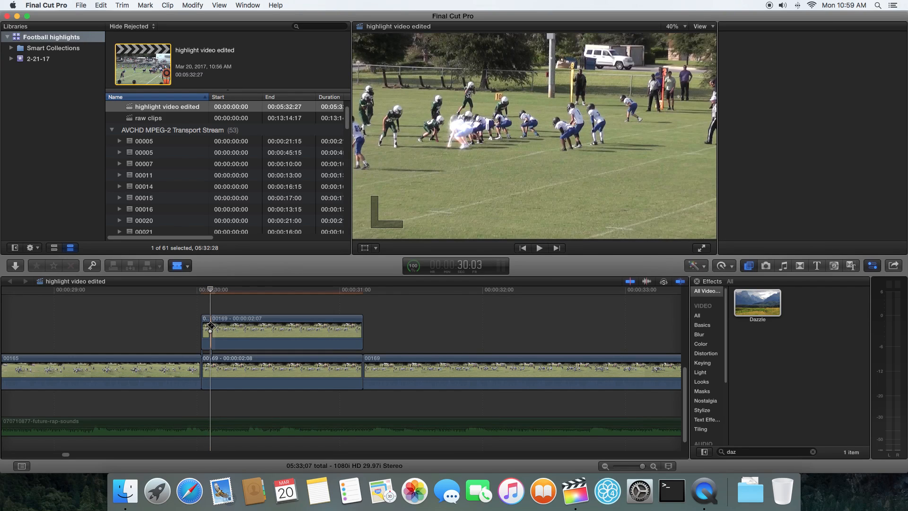
key(Right)
key(Right)
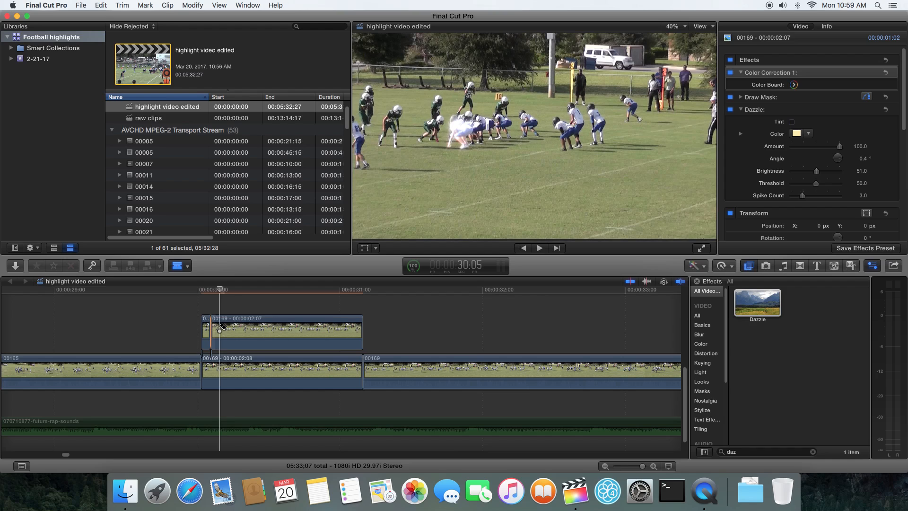
click(220, 327)
key(a)
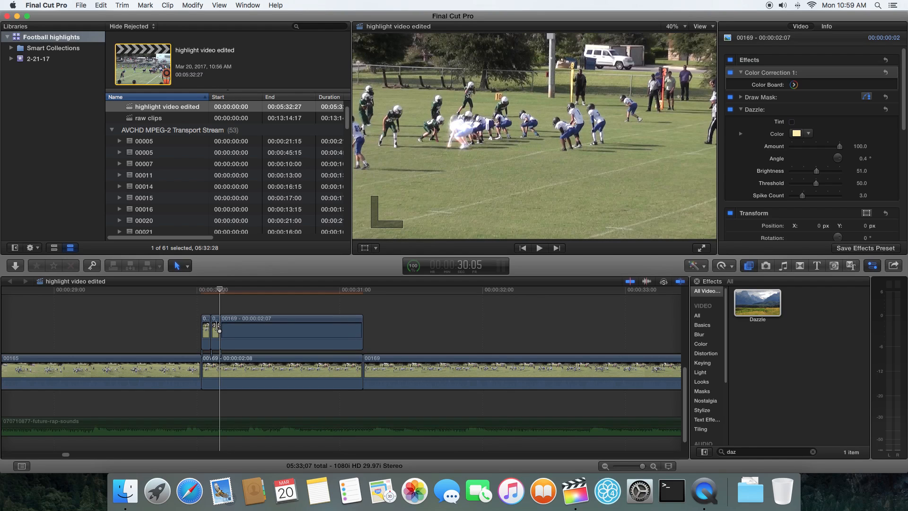
Delete the second two-frame segment and the long remainder of the connected clip, keeping only the first two-frame piece
click(216, 326)
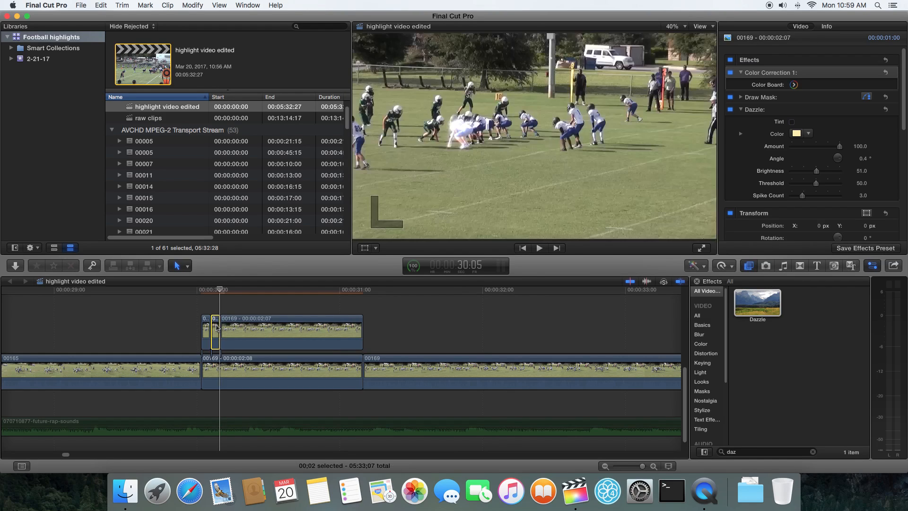
key(Delete)
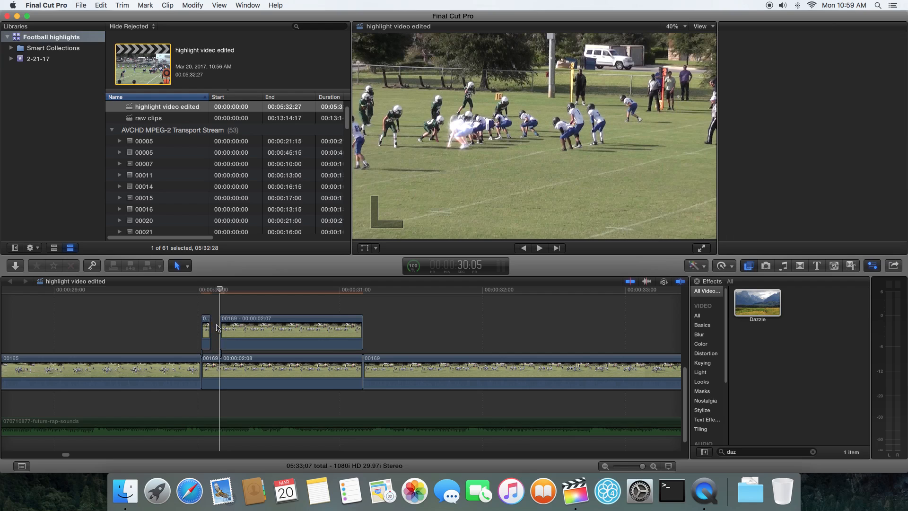
click(240, 329)
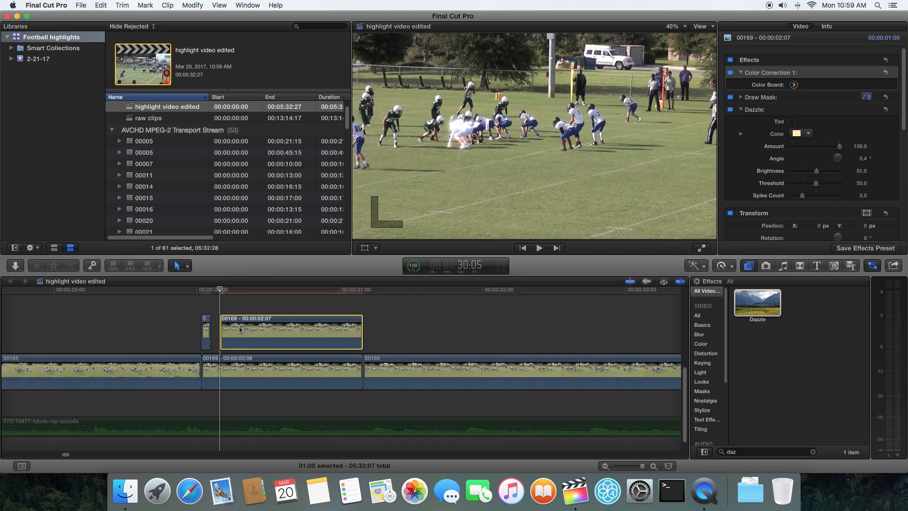
key(Delete)
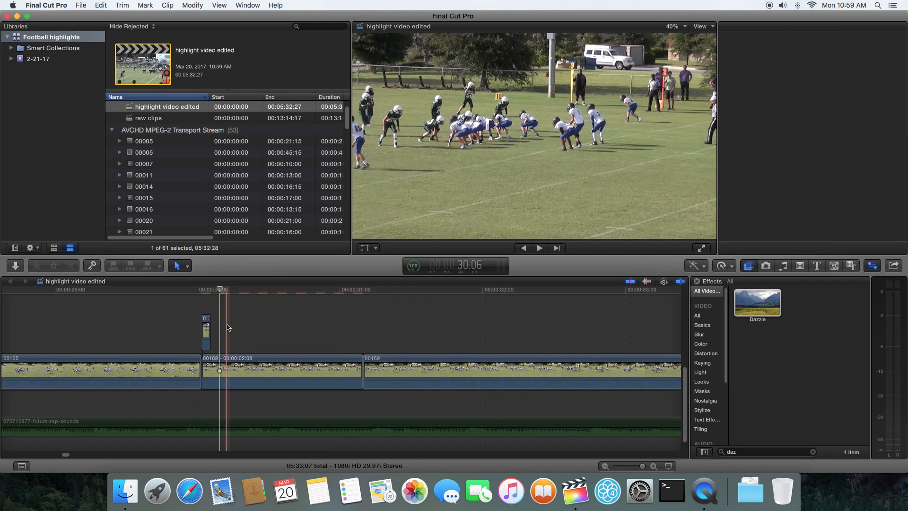
Copy the remaining two-frame highlight piece and paste it eight times with two-frame gaps, from 30:05 to 31:03 above the freeze frame
drag(226, 327, 174, 329)
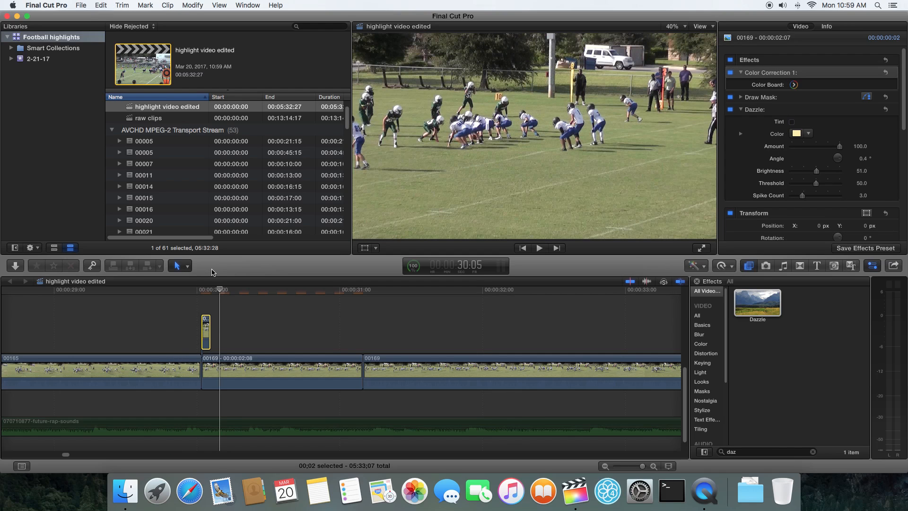
key(super+v)
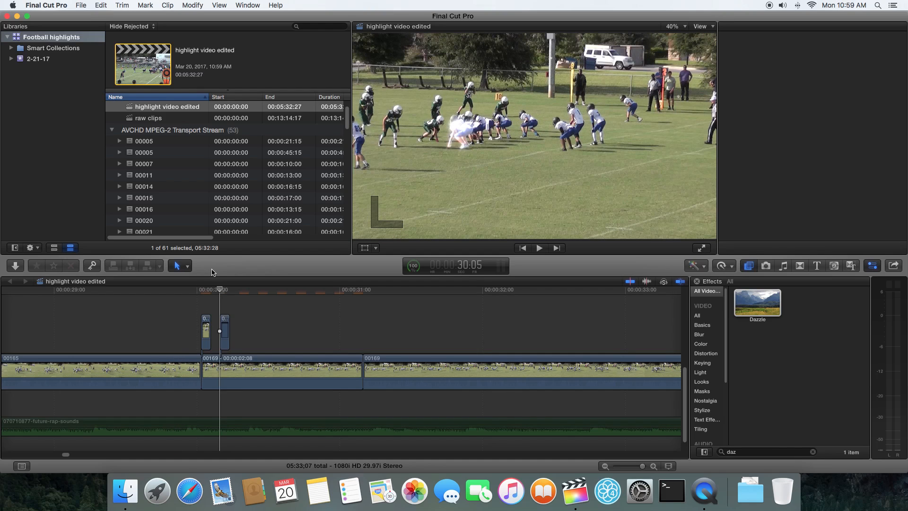
key(super+v)
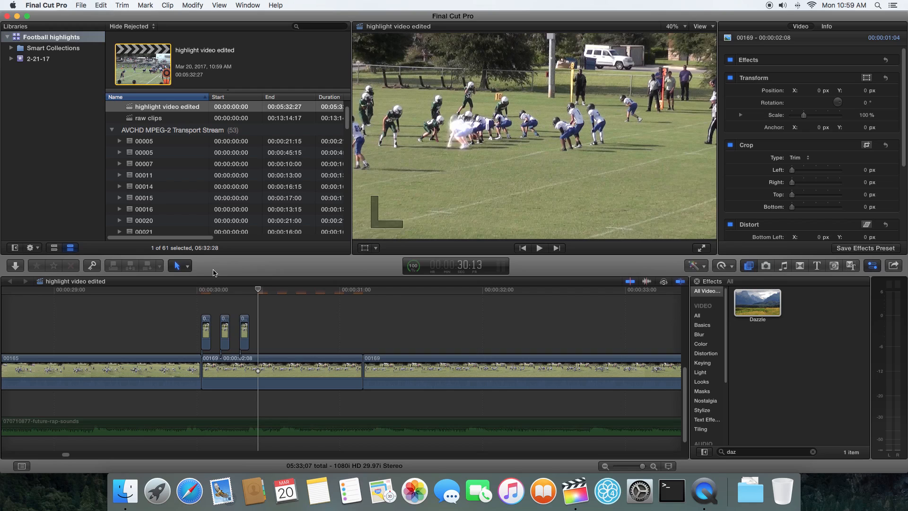
key(super+v)
key(super+v)
key(super+v)
key(super+v)
key(super+v)
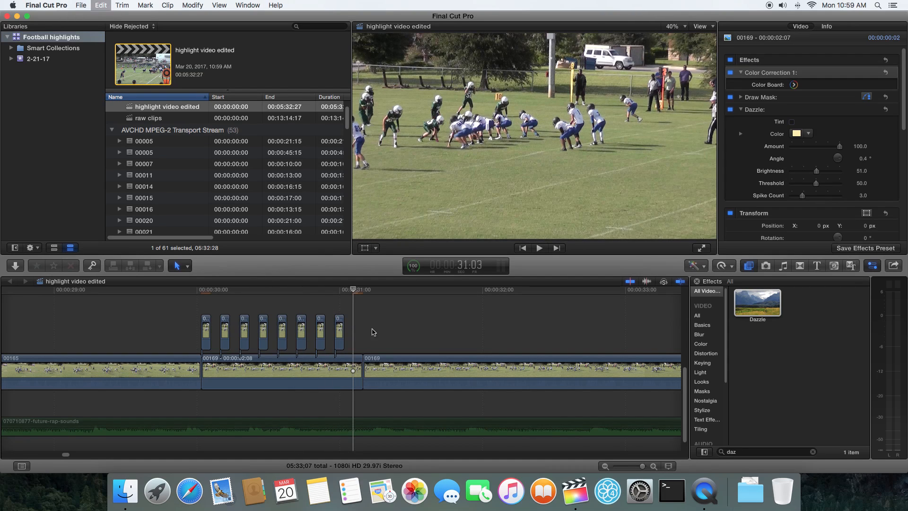
key(super+v)
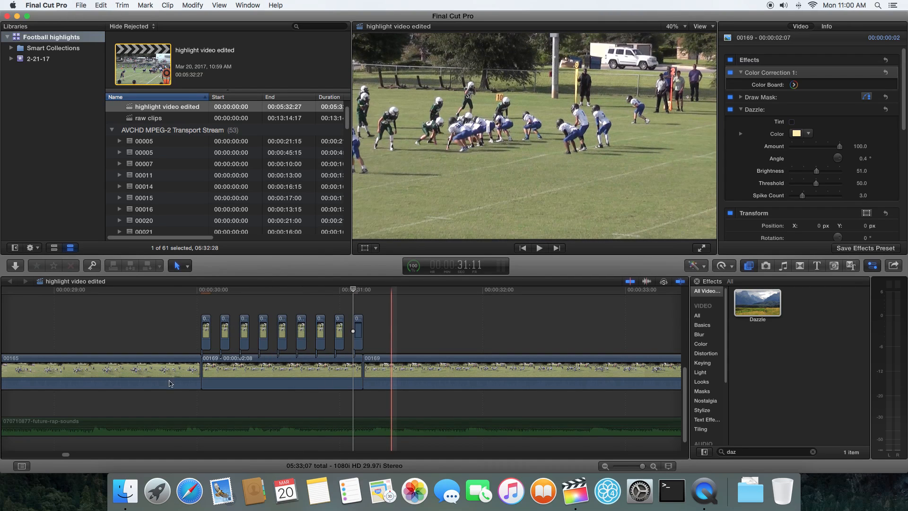
Play the timeline from about 28:07 and again from 28:09 to review the flashing highlight over the freeze frame
drag(395, 330, 171, 383)
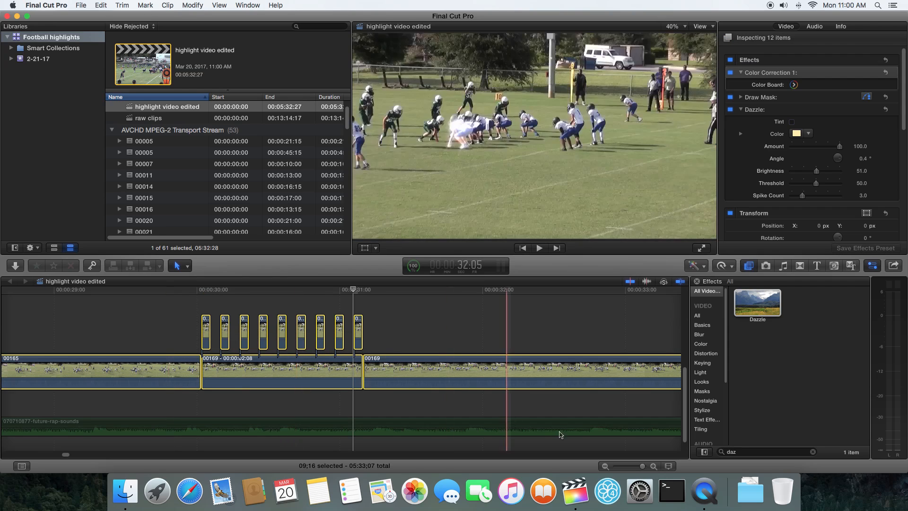
click(606, 467)
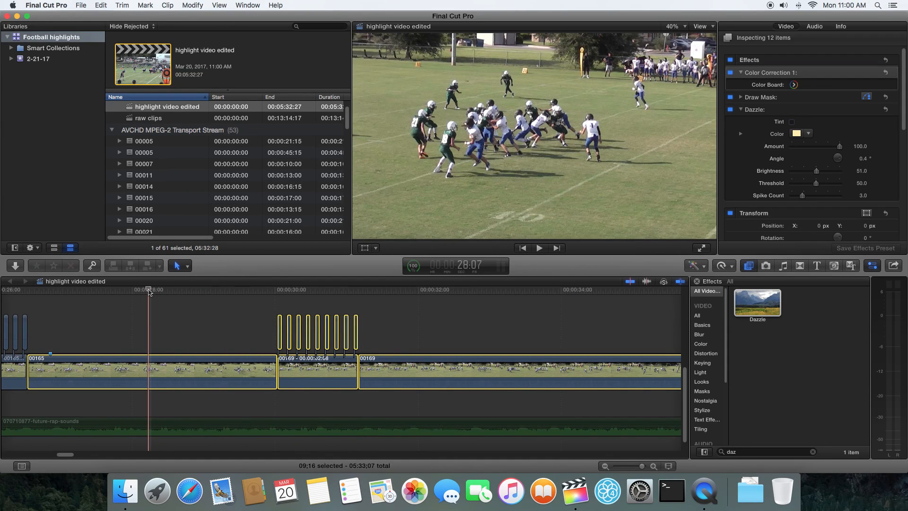
key(space)
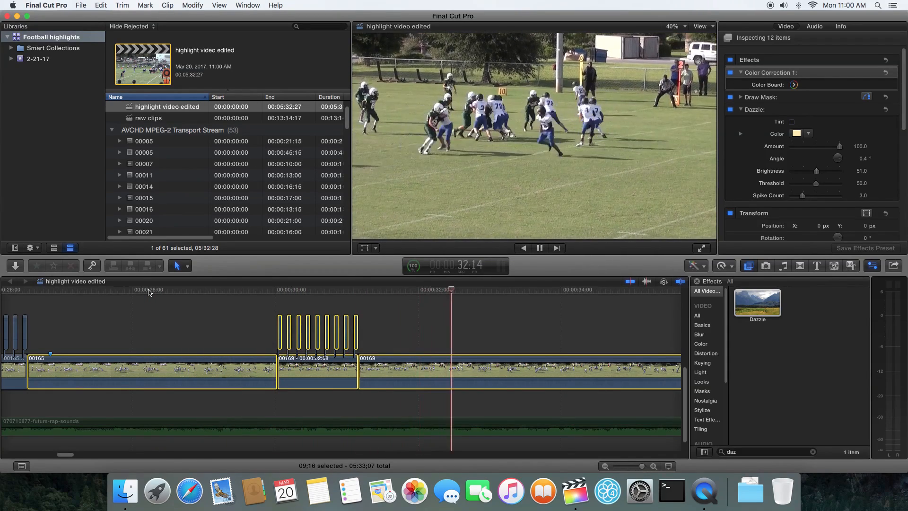
mouse_move(171, 290)
mouse_down()
mouse_move(268, 292)
mouse_move(155, 296)
mouse_up()
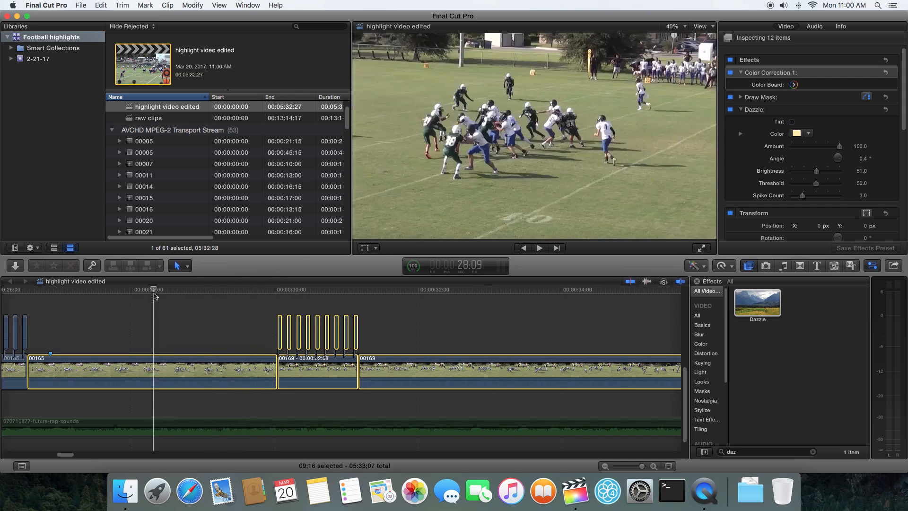
key(space)
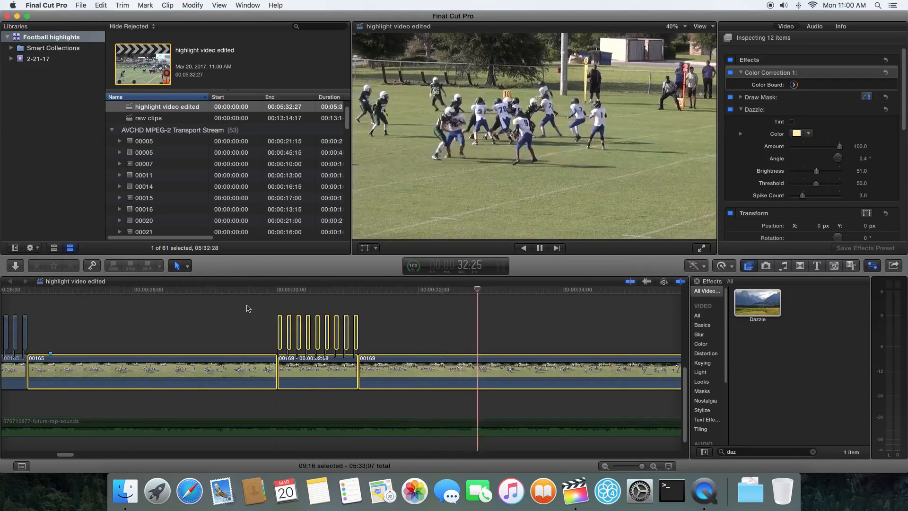
key(space)
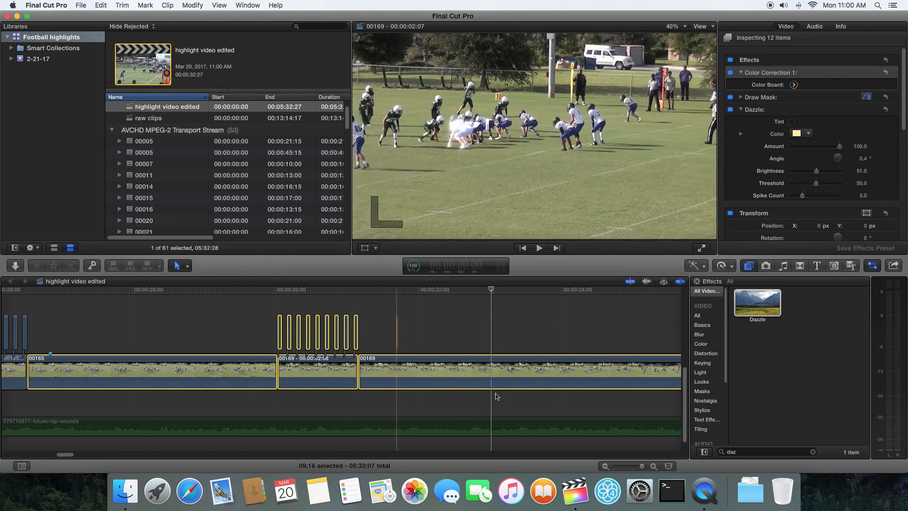
Enable the 070710877-future-rap-sounds music clip beneath the highlight footage
click(606, 467)
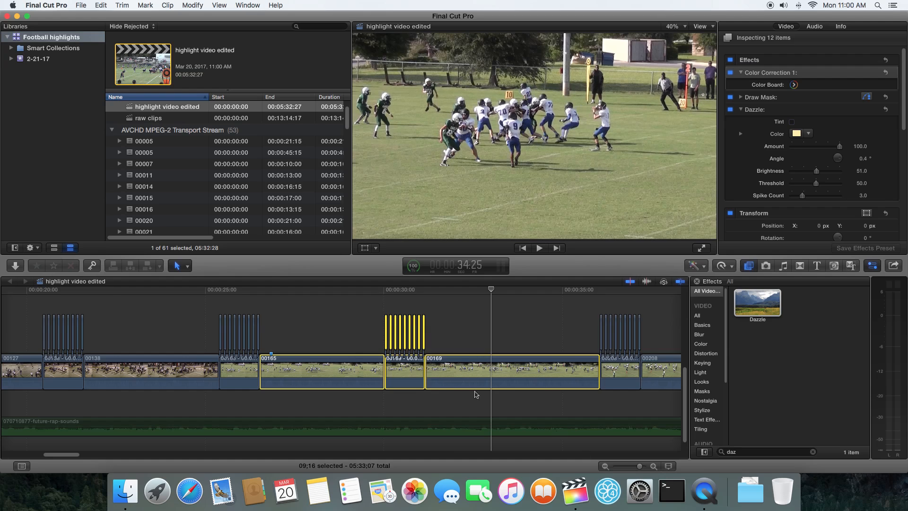
key(super+minus)
click(344, 290)
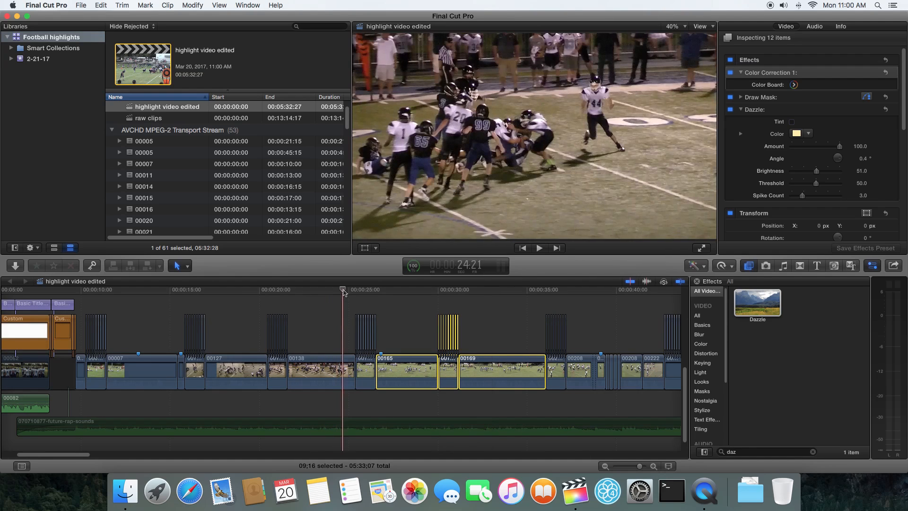
right_click(380, 424)
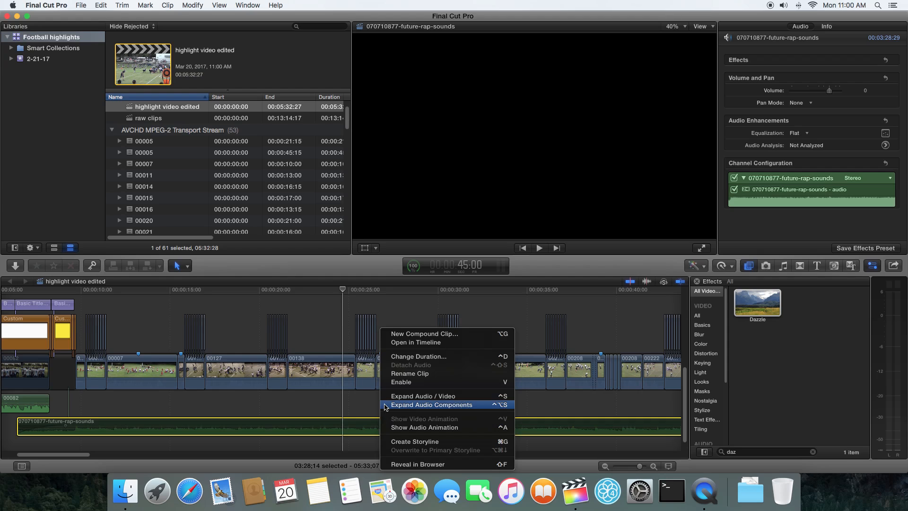
click(401, 382)
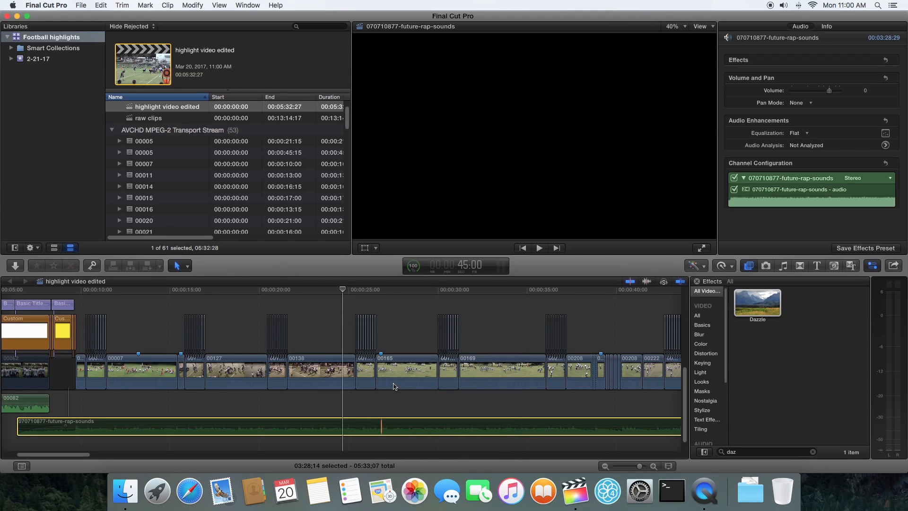
Play the sequence from about 24:09 to 38:12 to review the flashing player highlights together with the music
drag(346, 294, 337, 293)
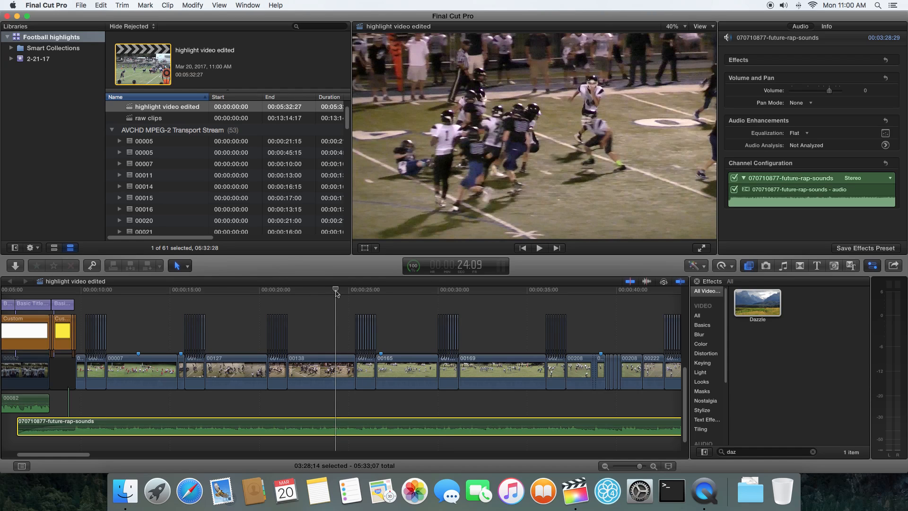
key(space)
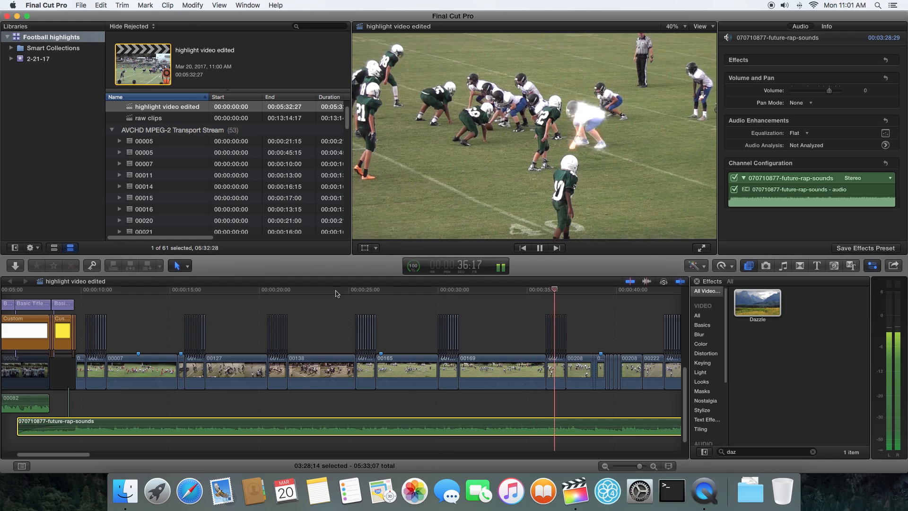
key(space)
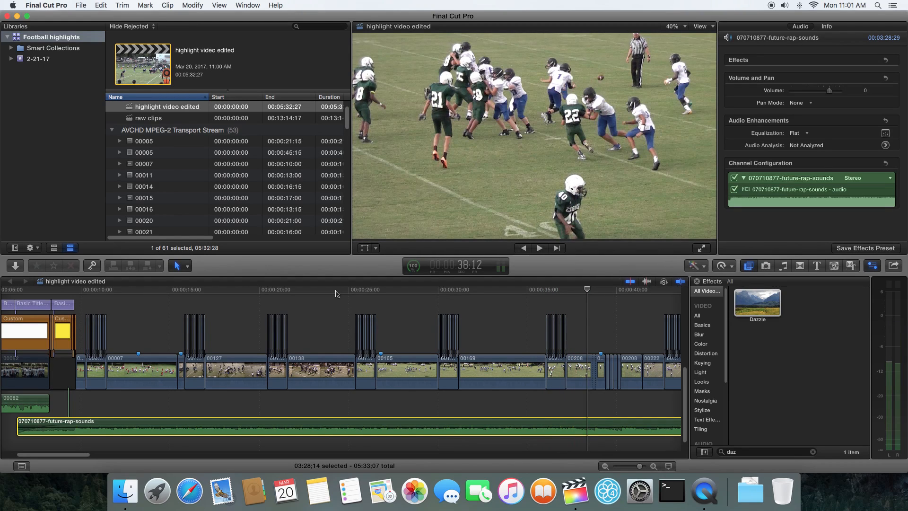